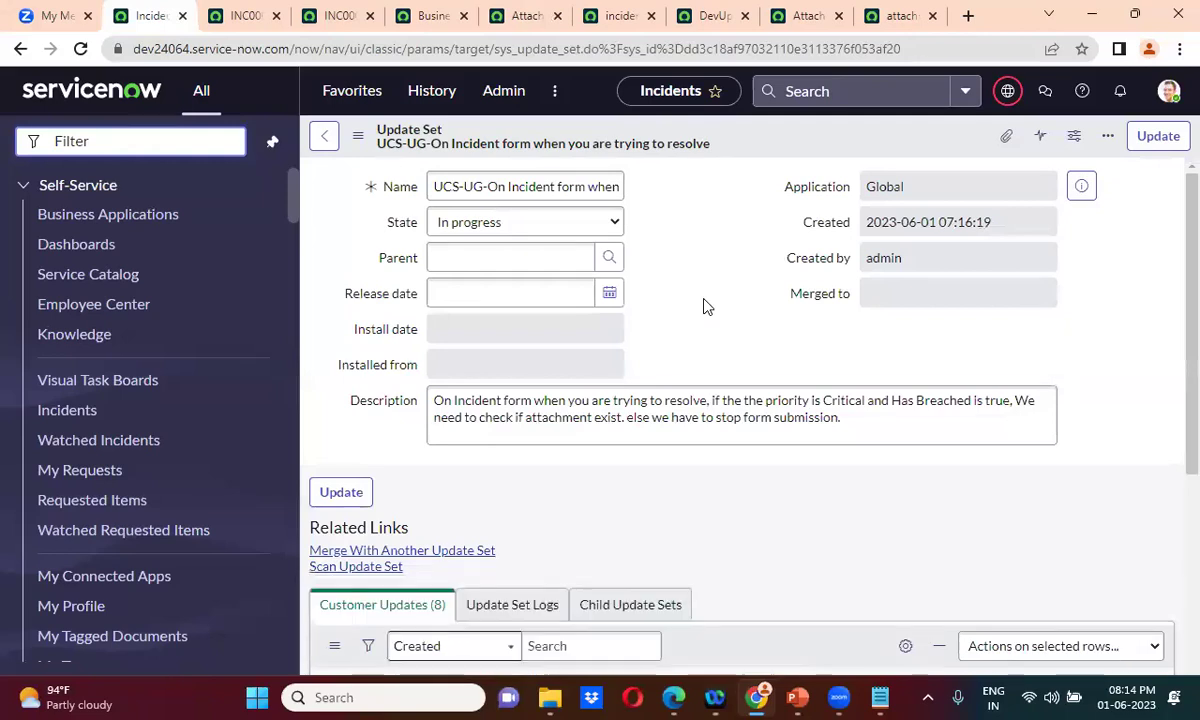
# - Scroll down to the 8 customer updates in the 'UCS-UG-On Incident form' update set
pyautogui.scroll(-1, 648, 314)
pyautogui.scroll(-5, 648, 314)
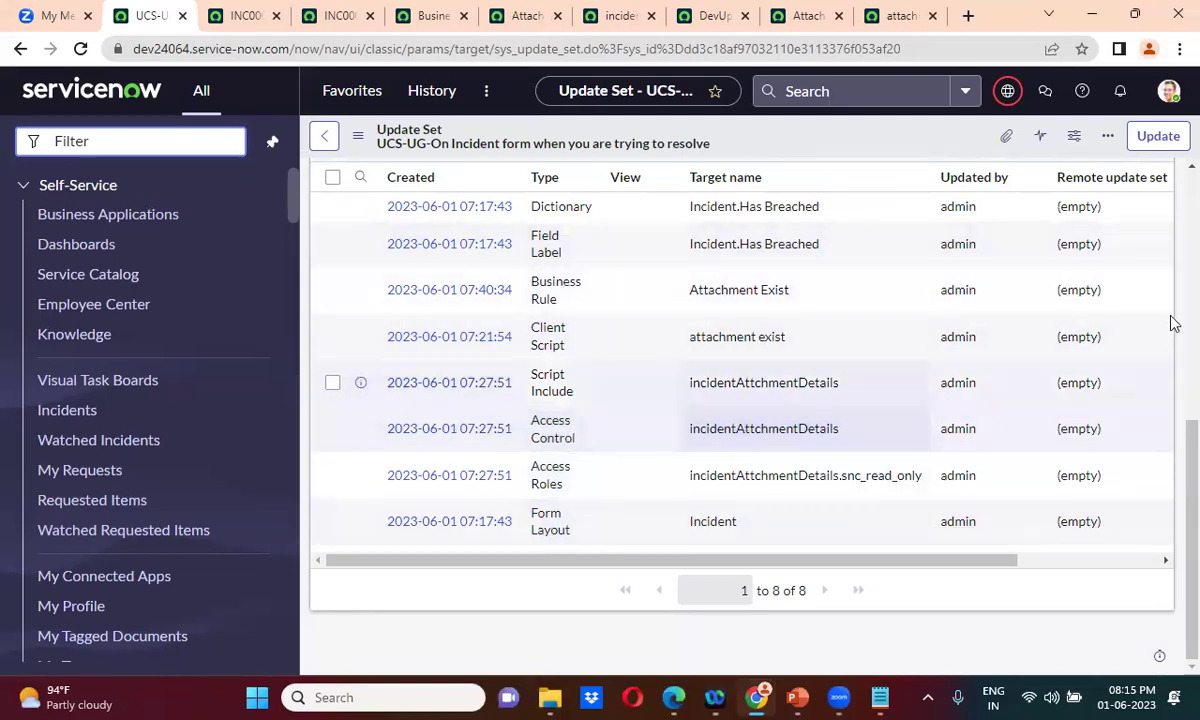
# - Change the update set's State from In progress to Complete, ready to save
pyautogui.scroll(10, 1175, 205)
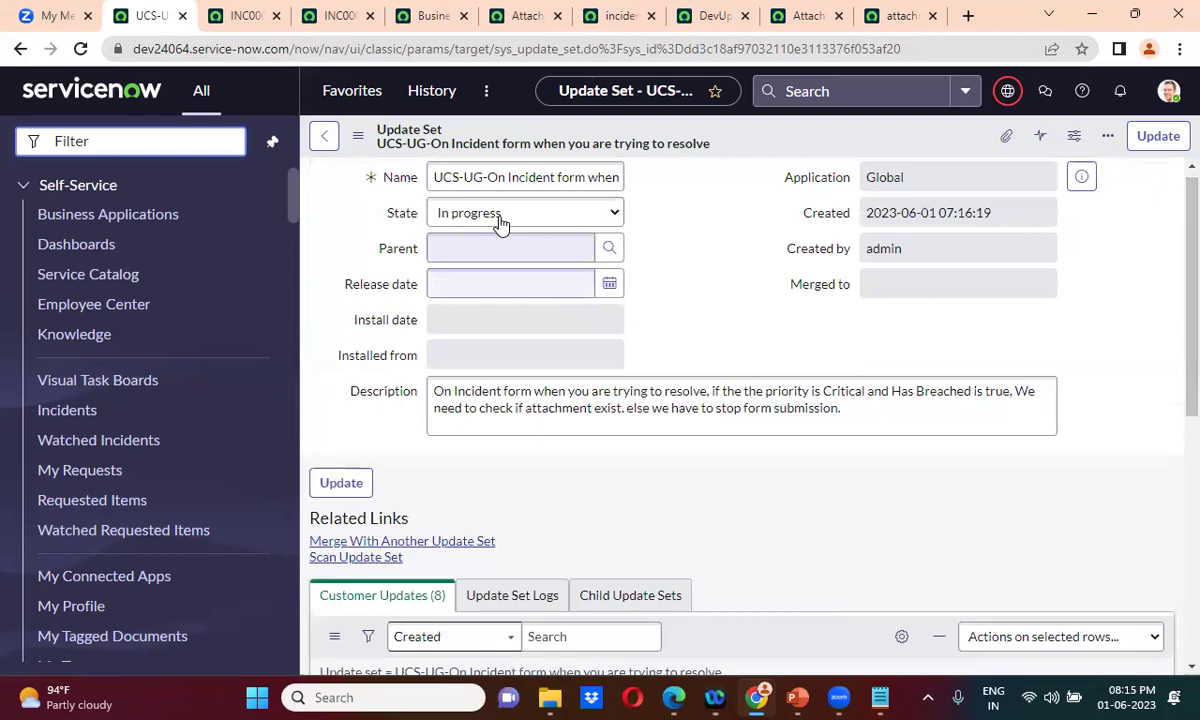
pyautogui.click(493, 211)
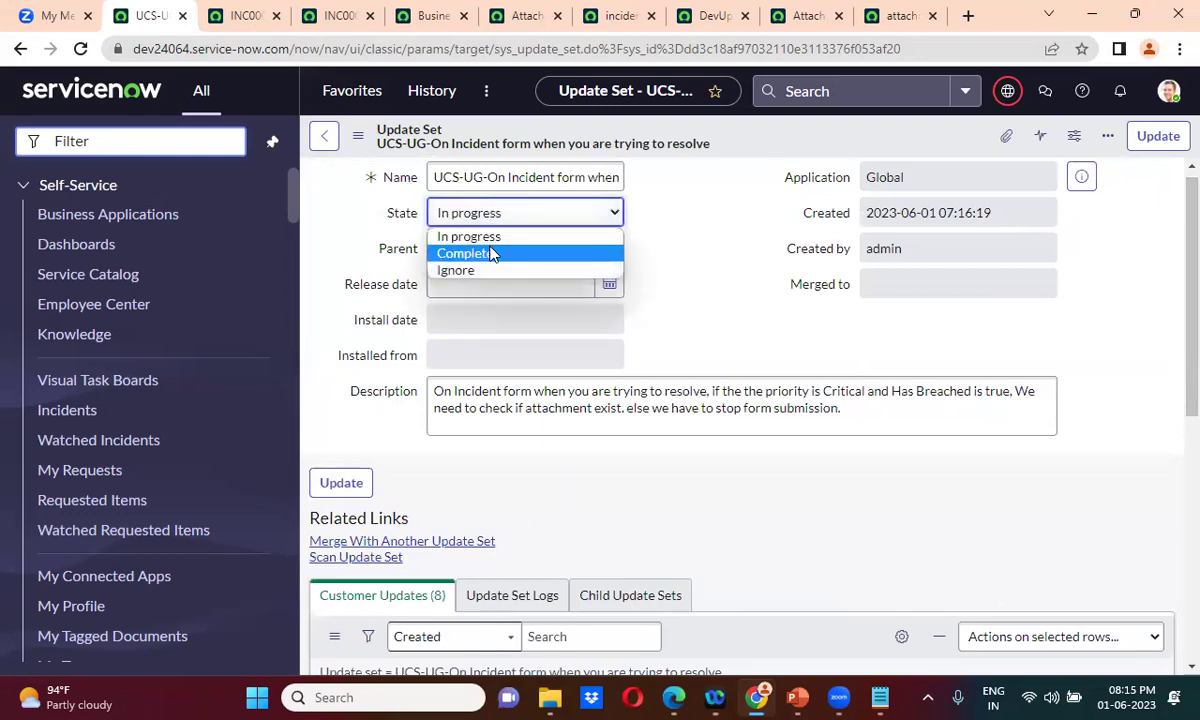
pyautogui.click(490, 254)
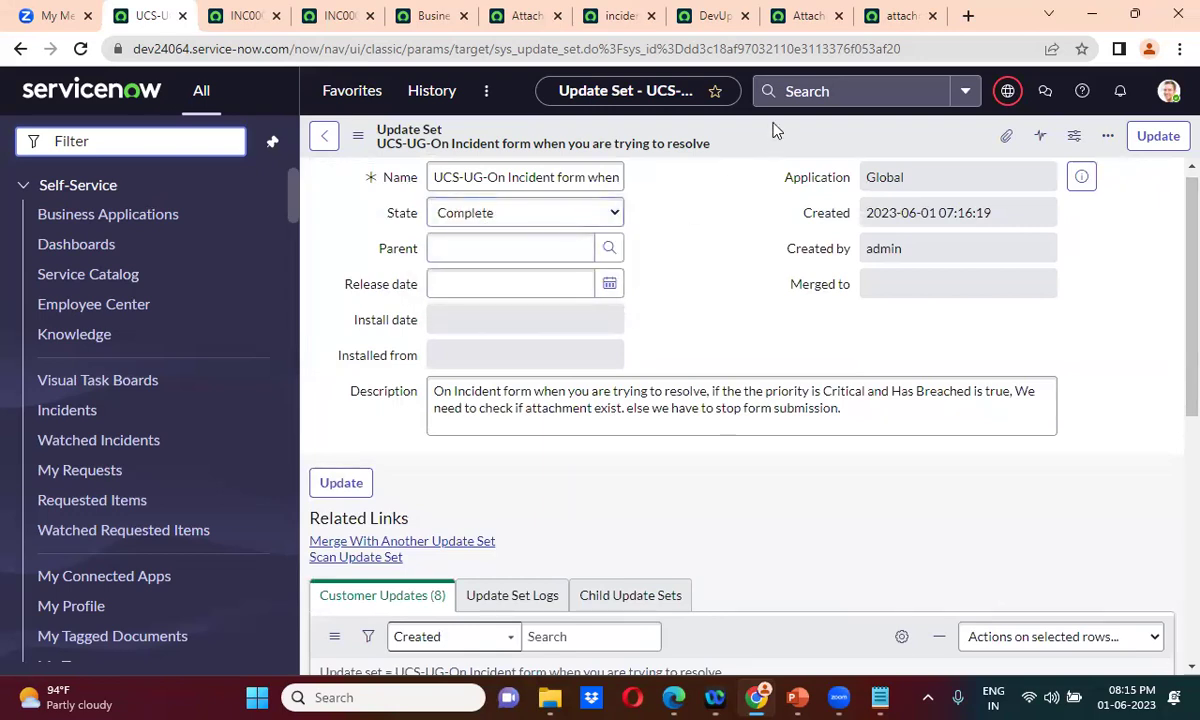
pyautogui.rightClick(785, 140)
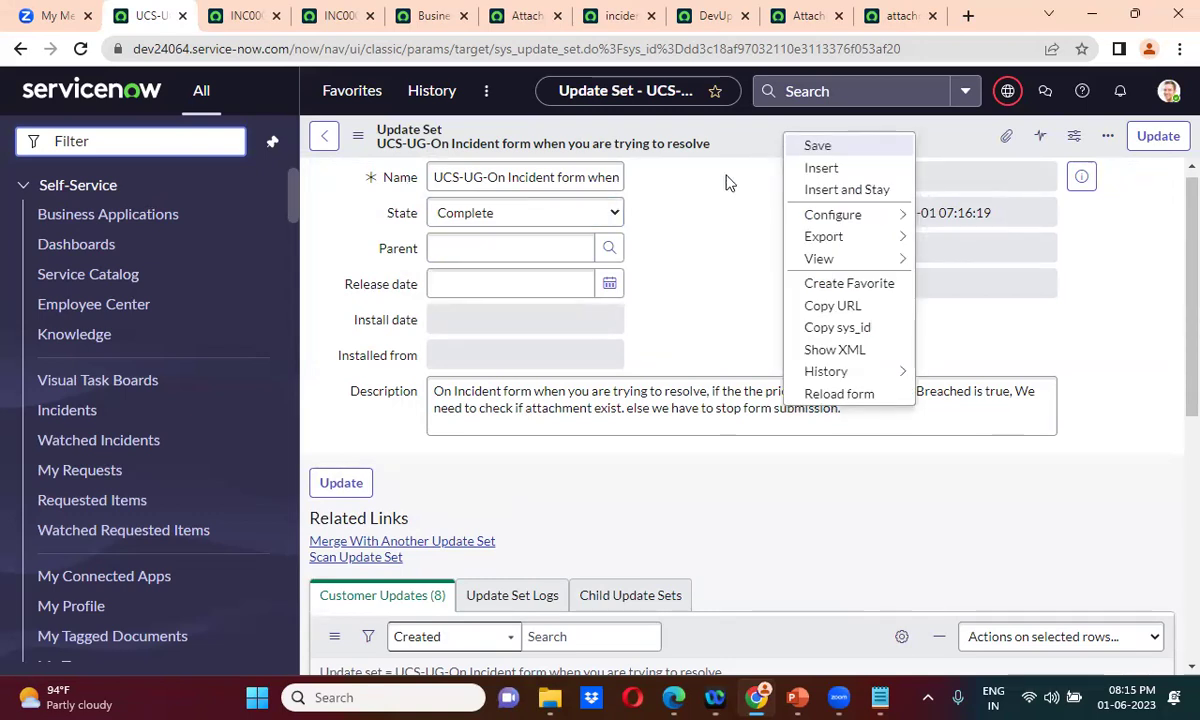
# - Save the Complete state and open the Client Script update in a new tab
pyautogui.click(697, 248)
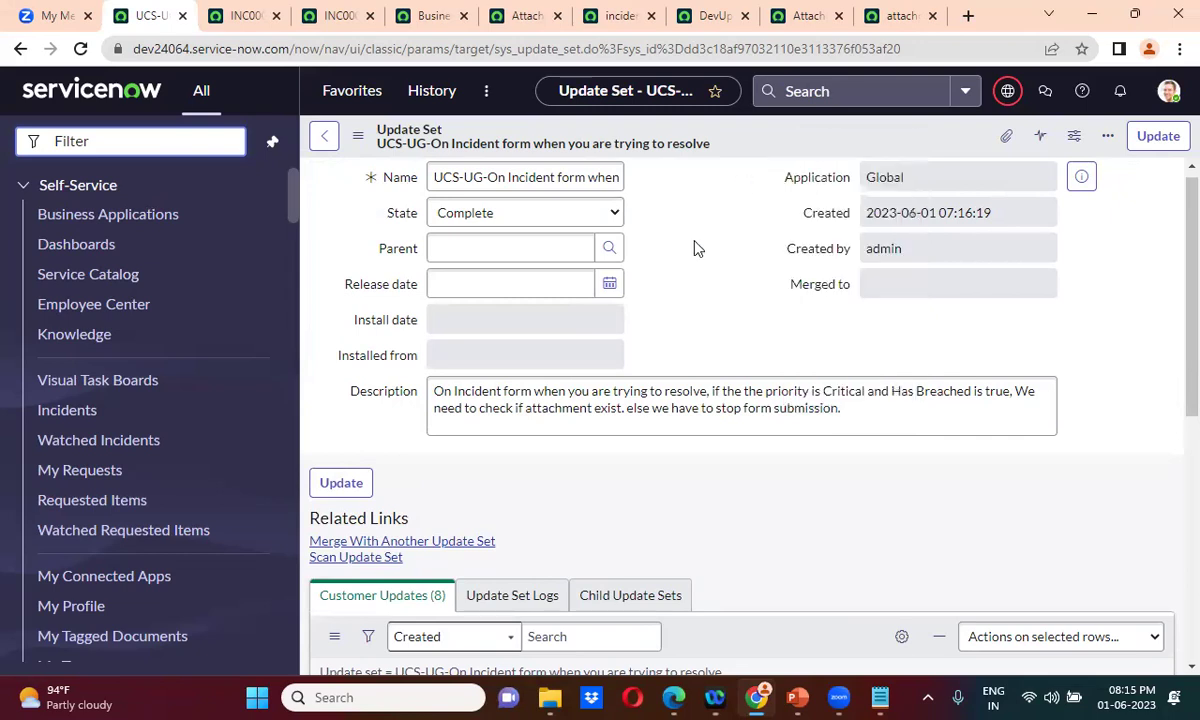
pyautogui.scroll(-5, 695, 245)
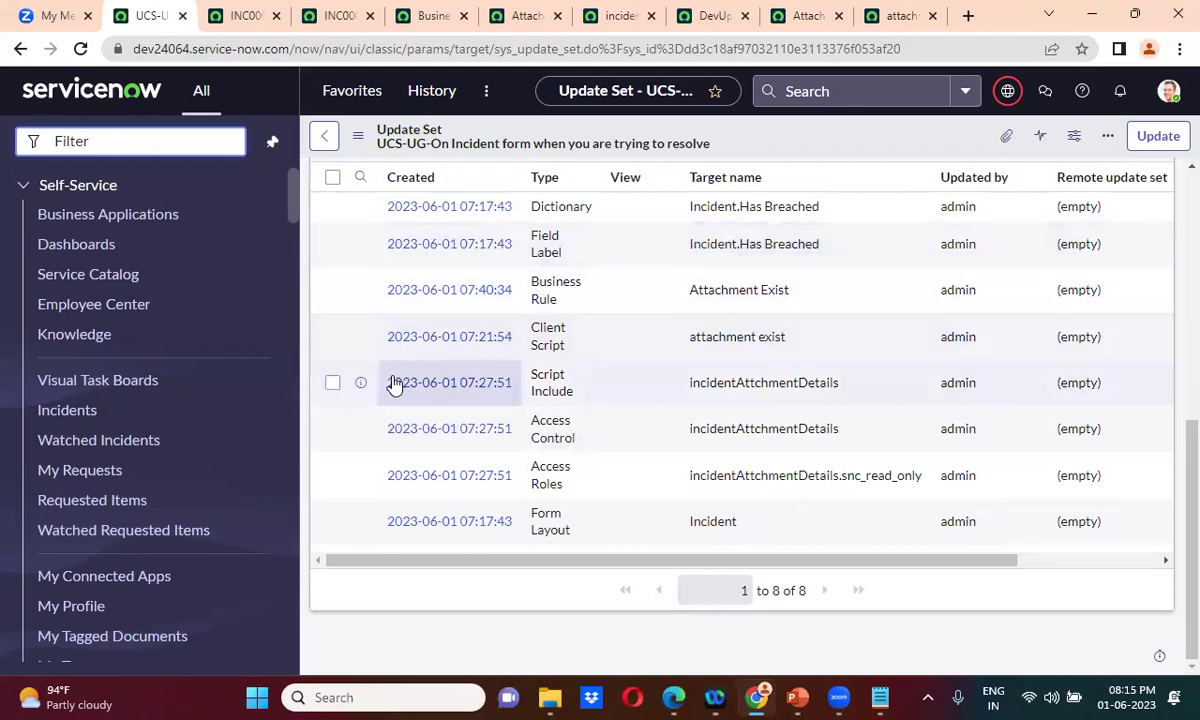
pyautogui.rightClick(361, 338)
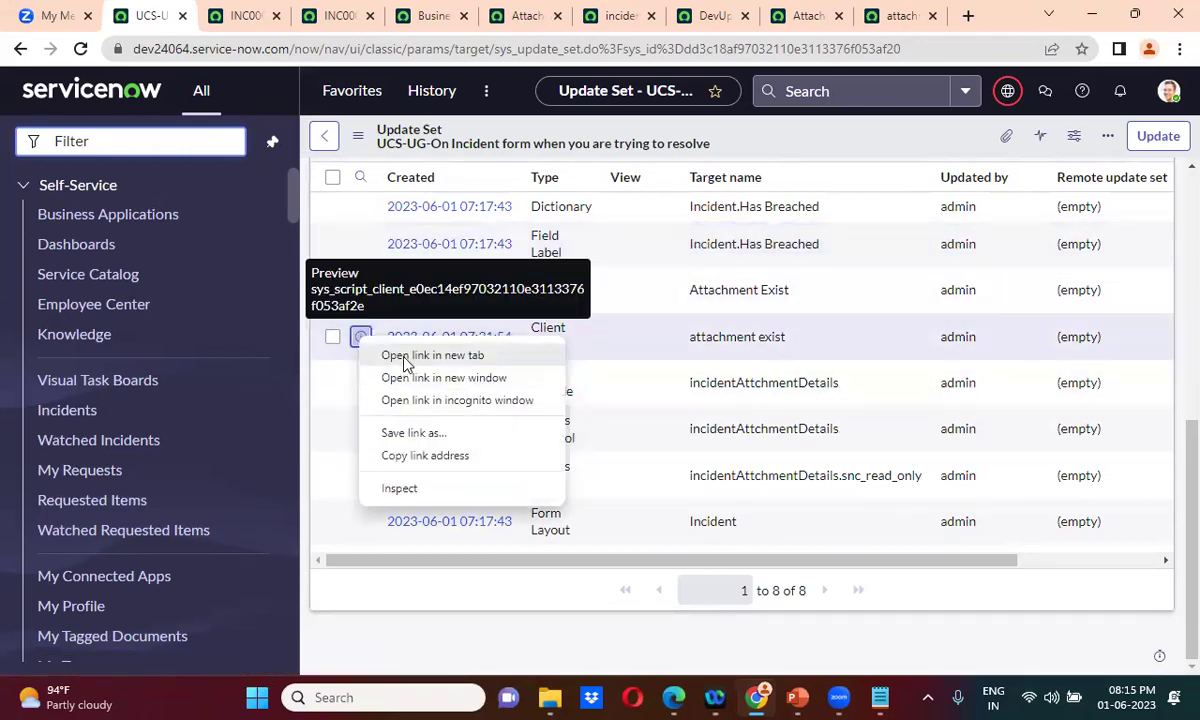
pyautogui.click(402, 352)
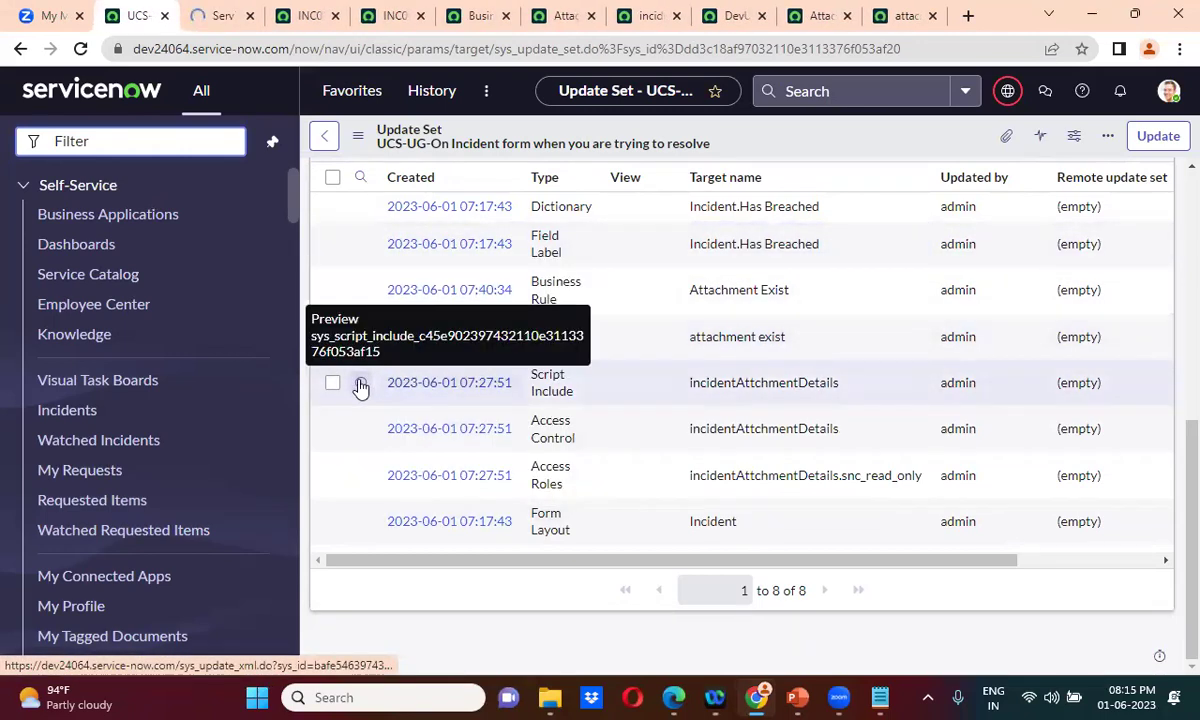
# - Open the Script Include, Access Control and Access Roles updates in new tabs
pyautogui.rightClick(361, 384)
pyautogui.click(386, 399)
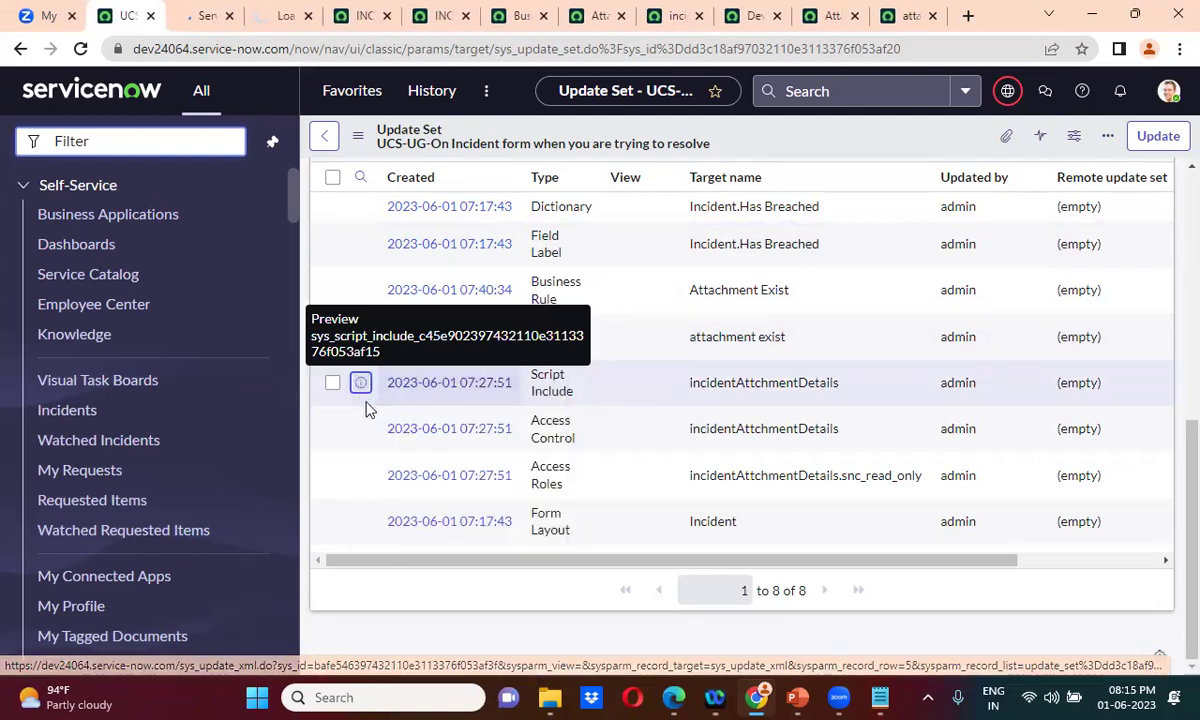
pyautogui.rightClick(361, 430)
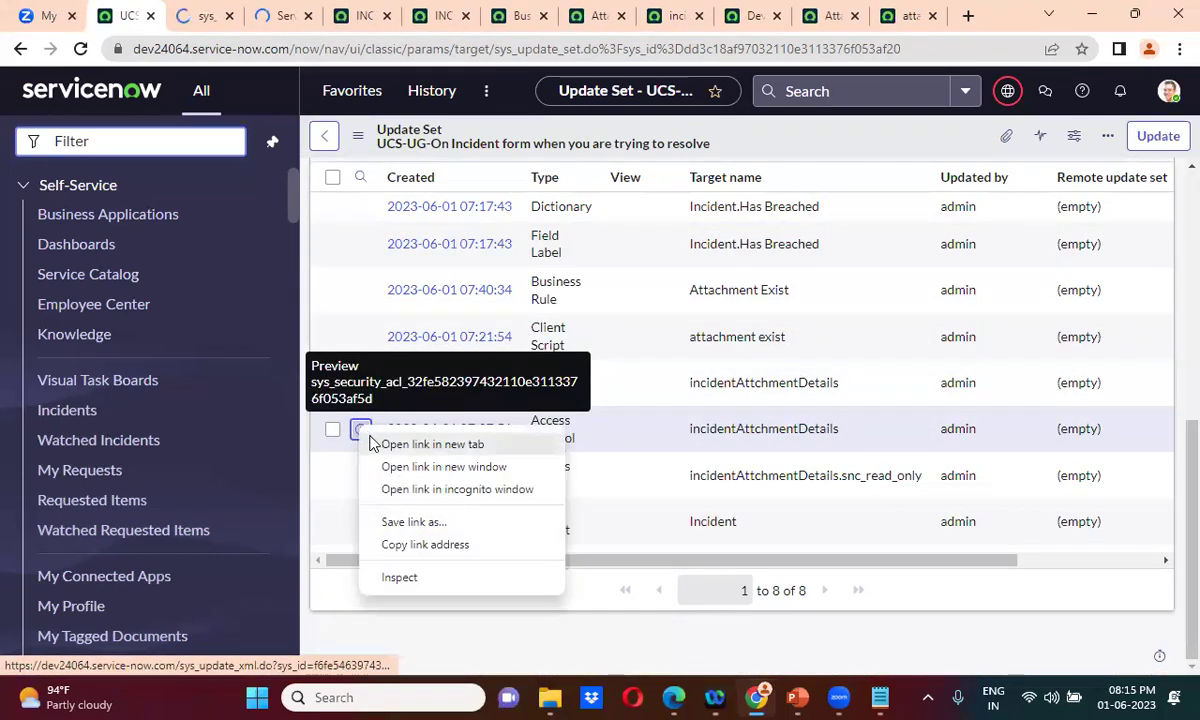
pyautogui.click(386, 445)
pyautogui.rightClick(362, 478)
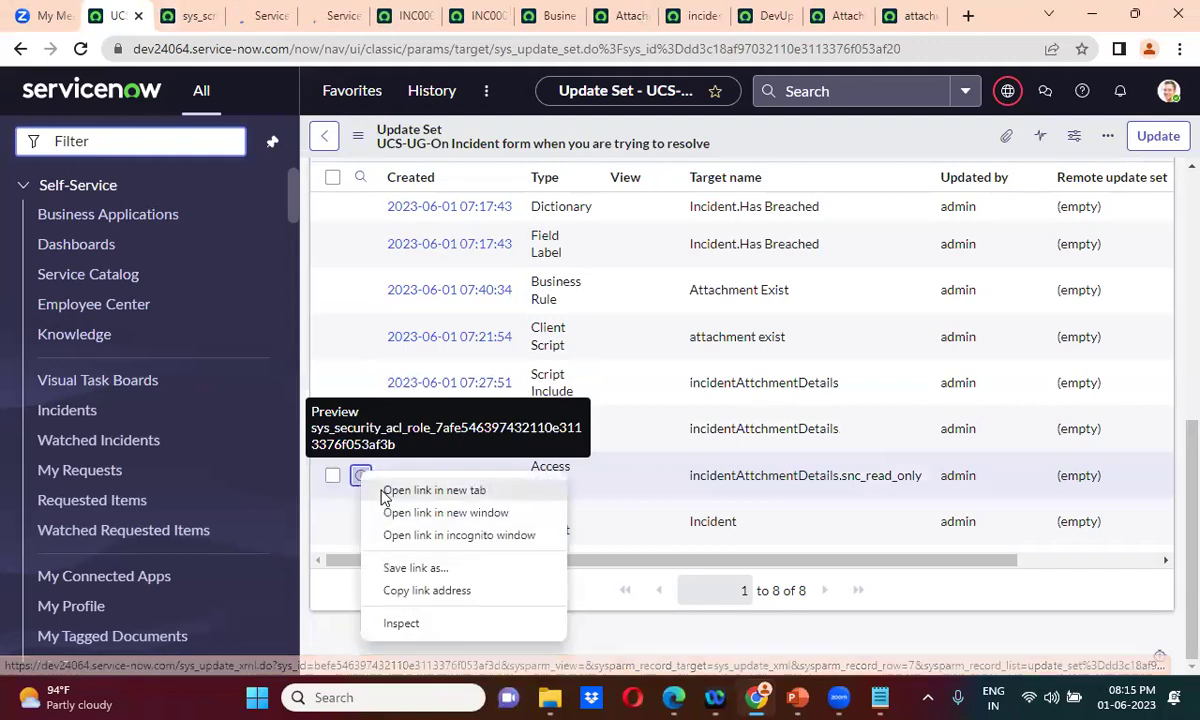
pyautogui.click(400, 490)
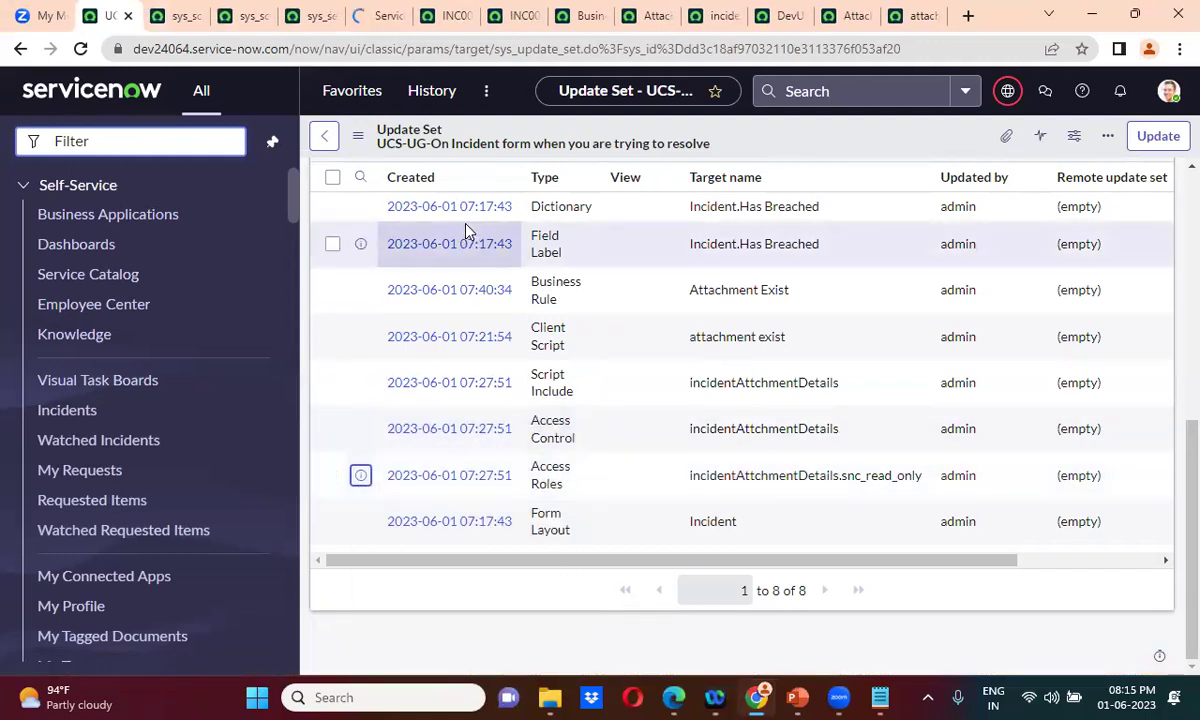
# - Reassign the attachment exist client script update to the Default update set and save it
pyautogui.click(178, 16)
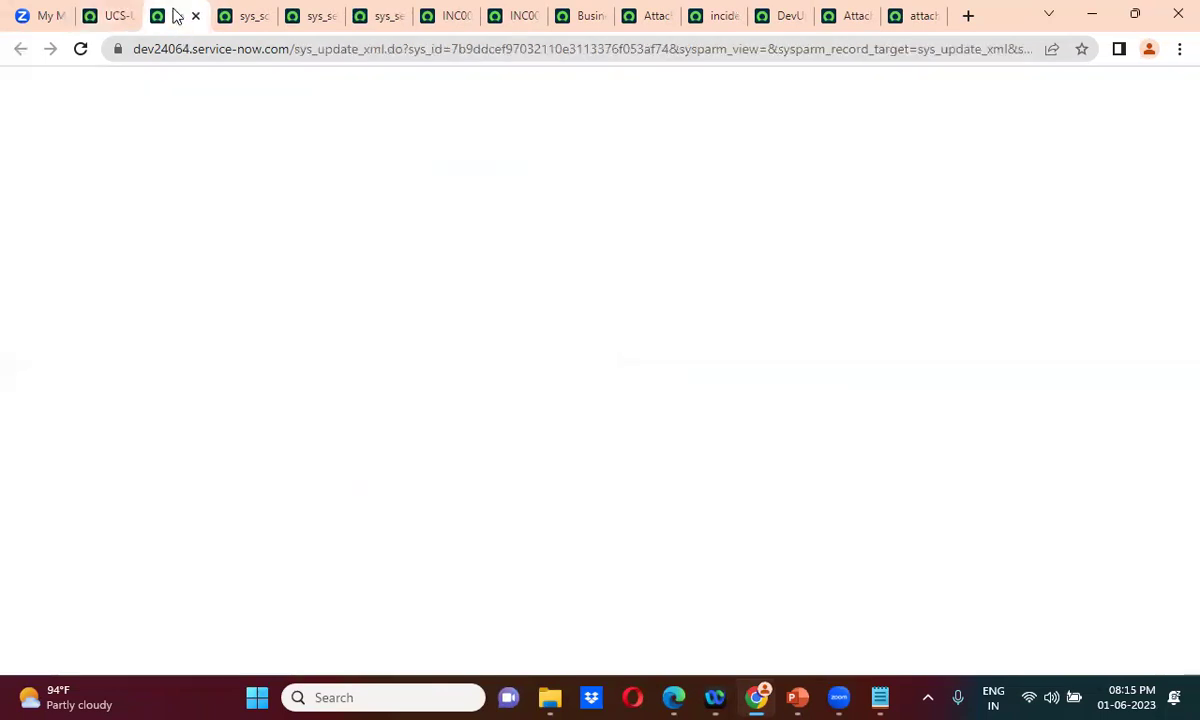
pyautogui.scroll(-4, 535, 268)
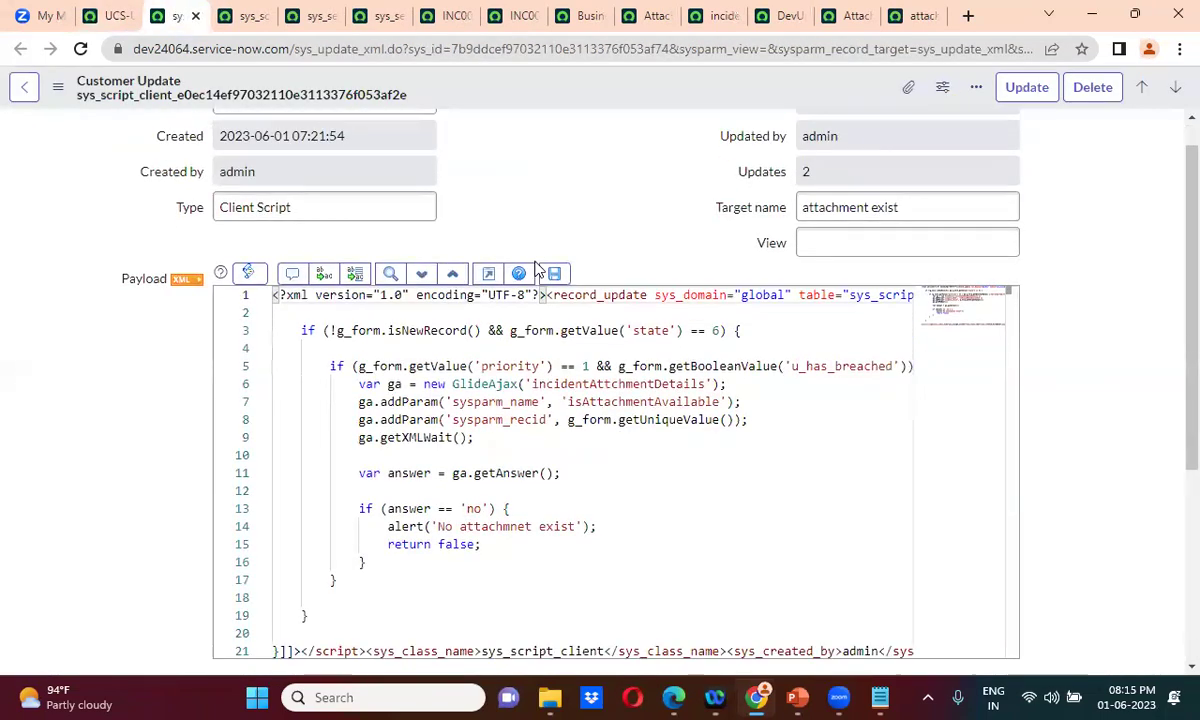
pyautogui.click(231, 467)
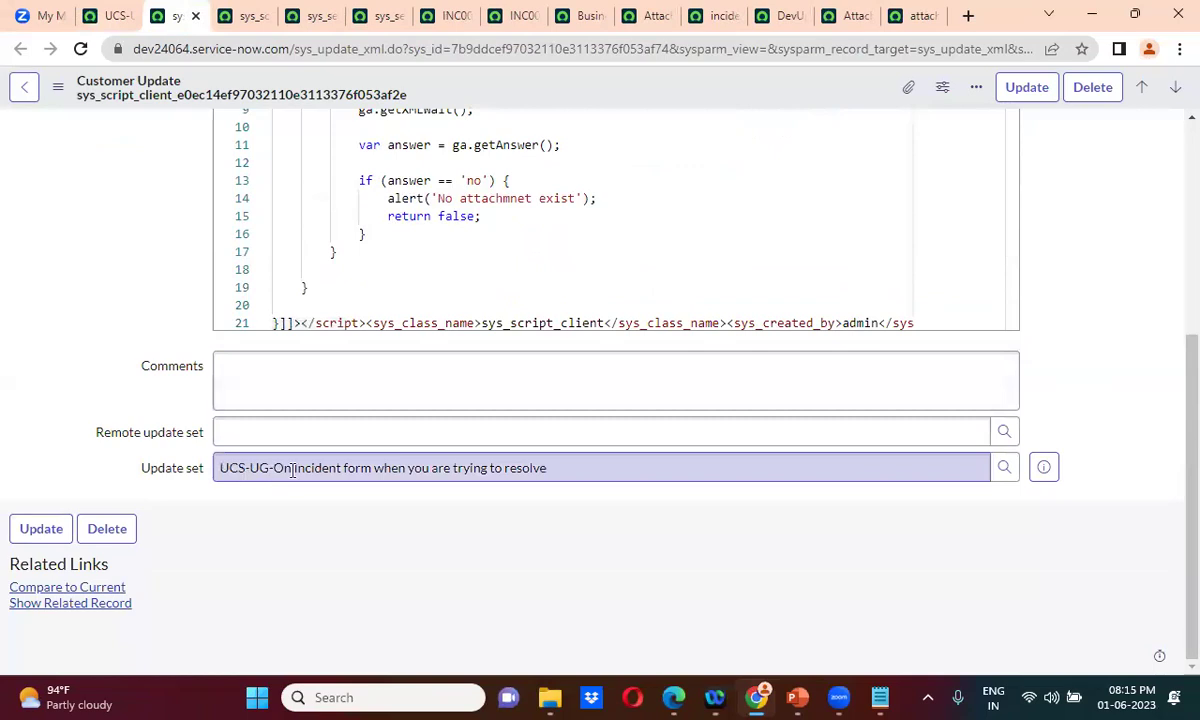
pyautogui.hotkey('ctrl', 'a')
pyautogui.press('BackSpace')
pyautogui.write('de')
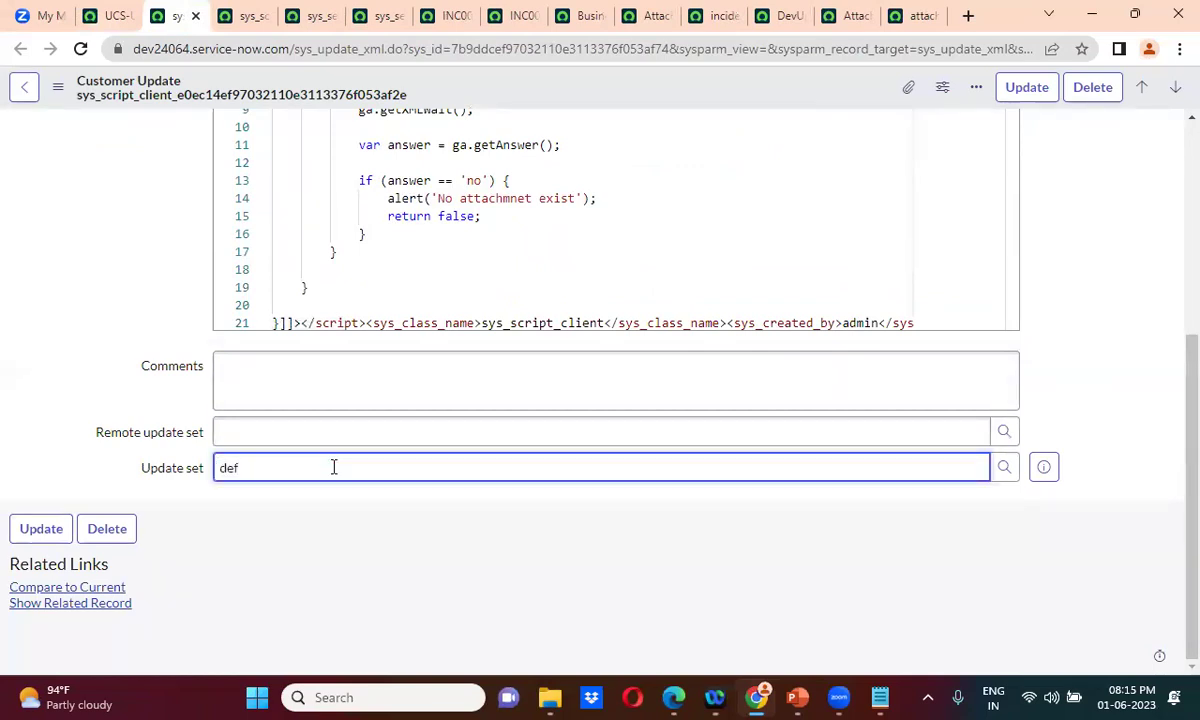
pyautogui.click(356, 536)
pyautogui.rightClick(669, 90)
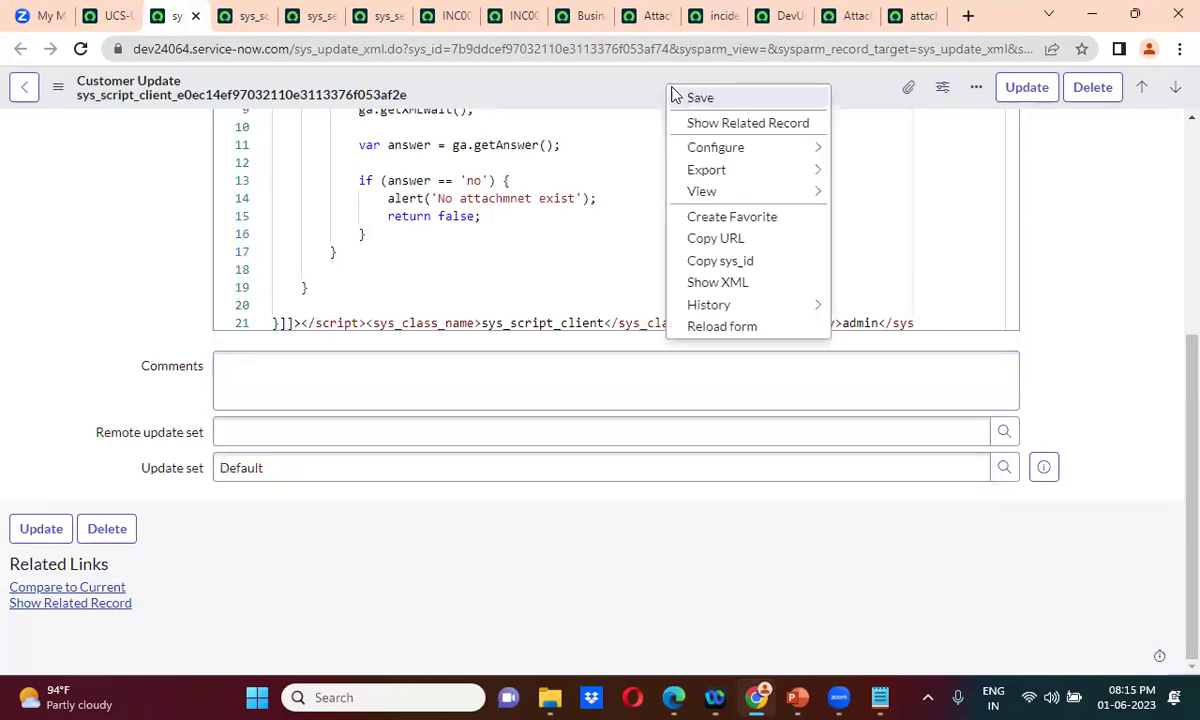
pyautogui.click(686, 100)
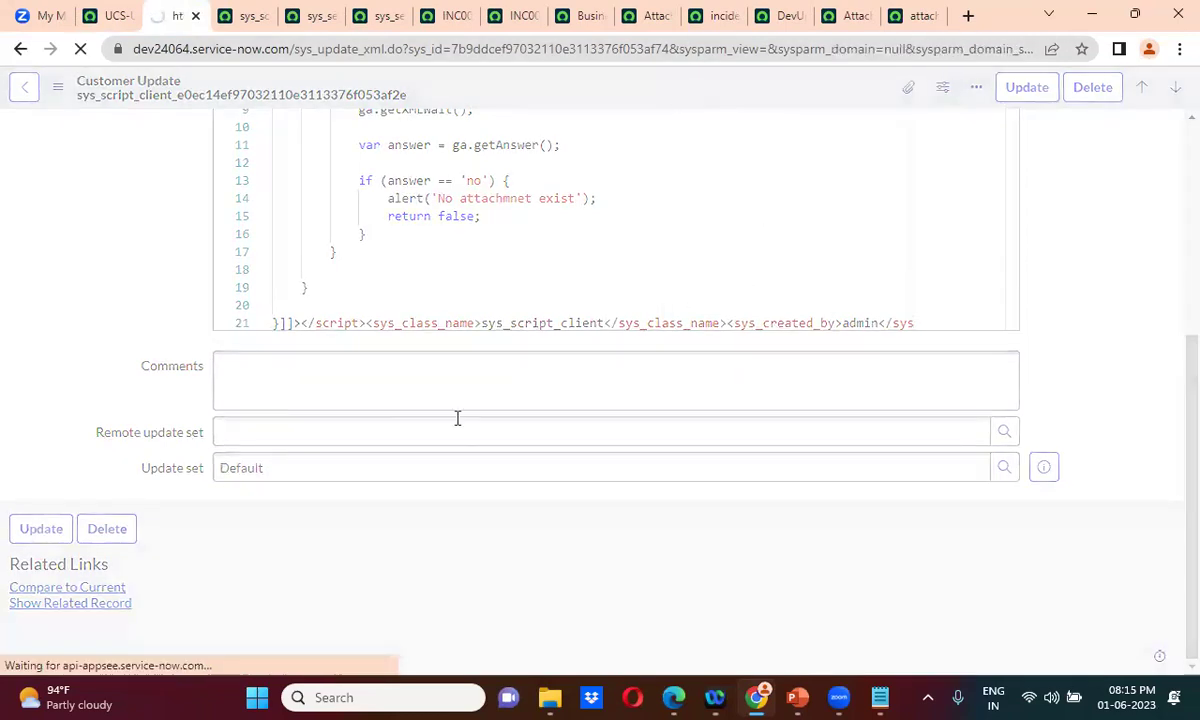
pyautogui.click(113, 16)
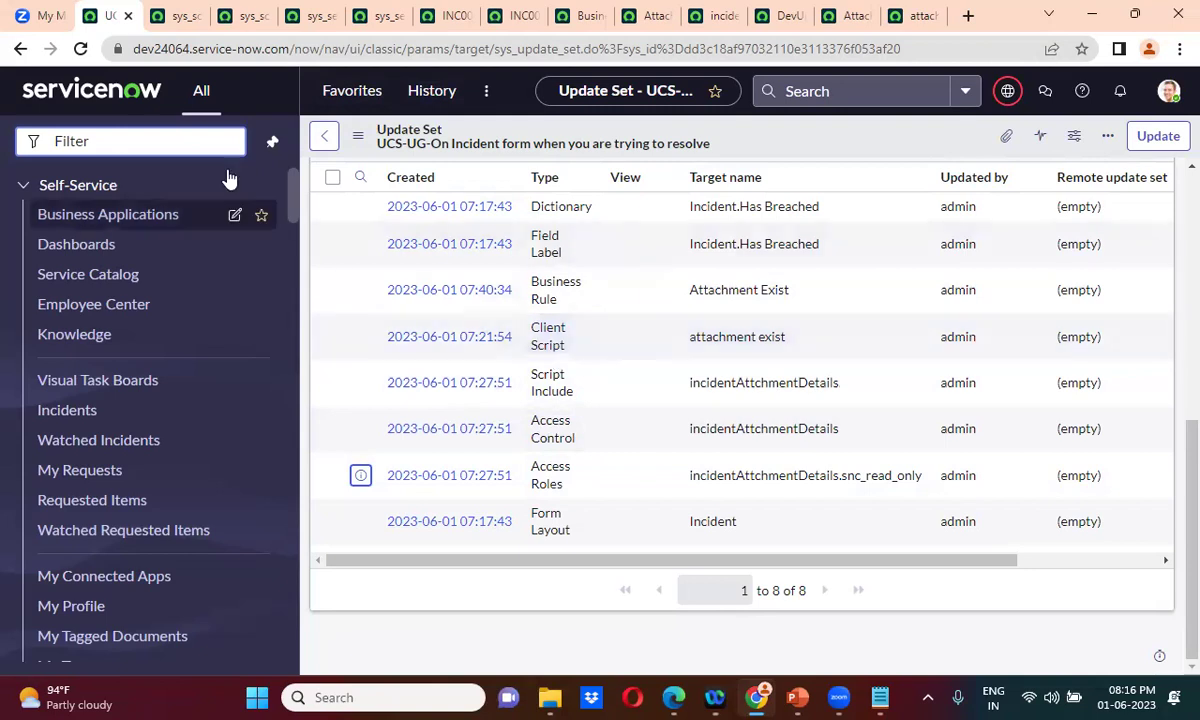
# - Set the incidentAttchmentDetails script include update's Update set to Default and save it
pyautogui.click(180, 15)
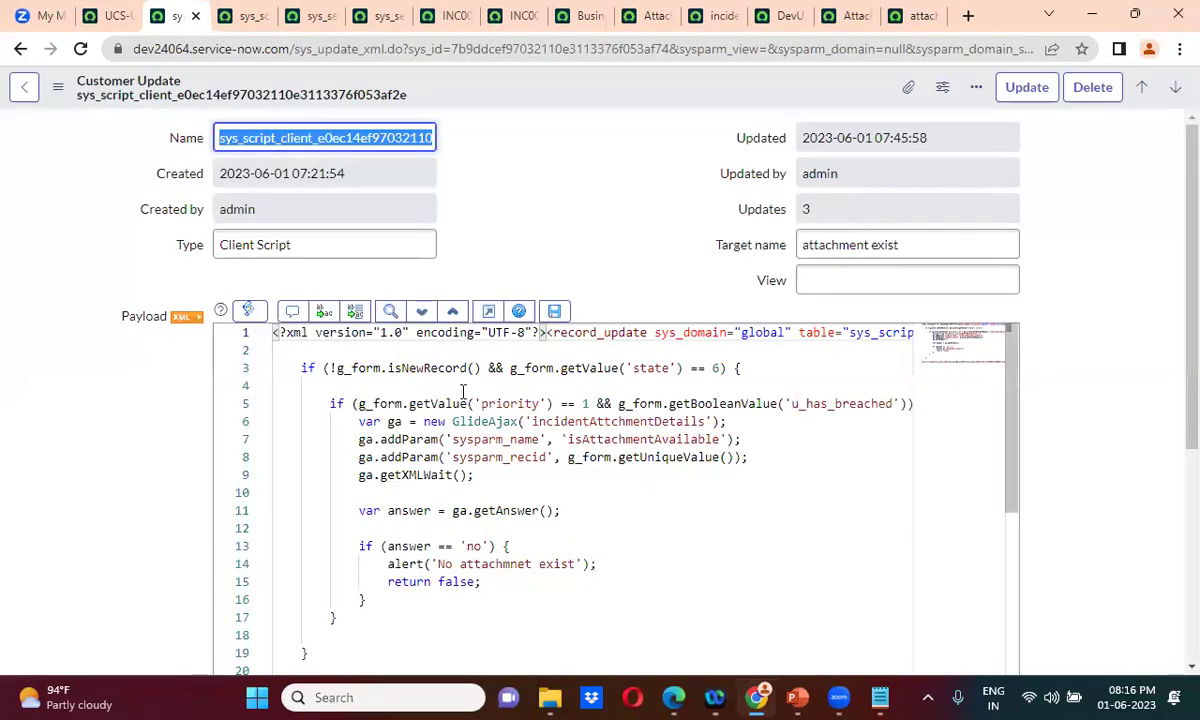
pyautogui.click(113, 20)
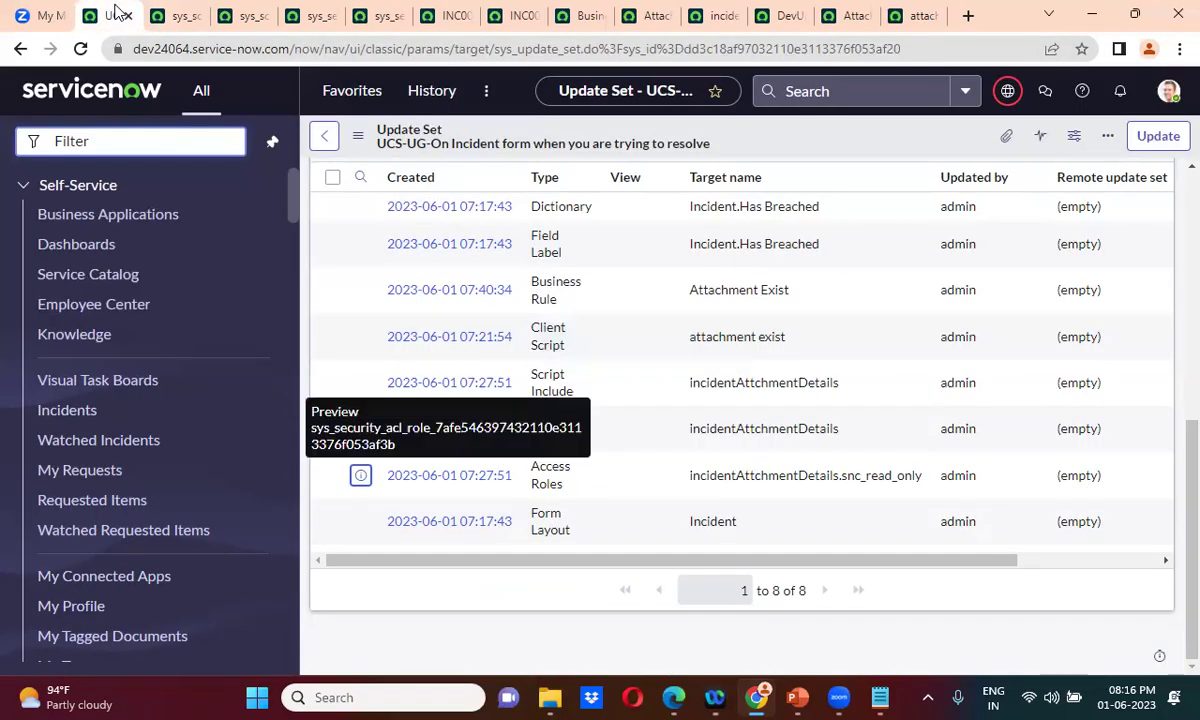
pyautogui.click(176, 16)
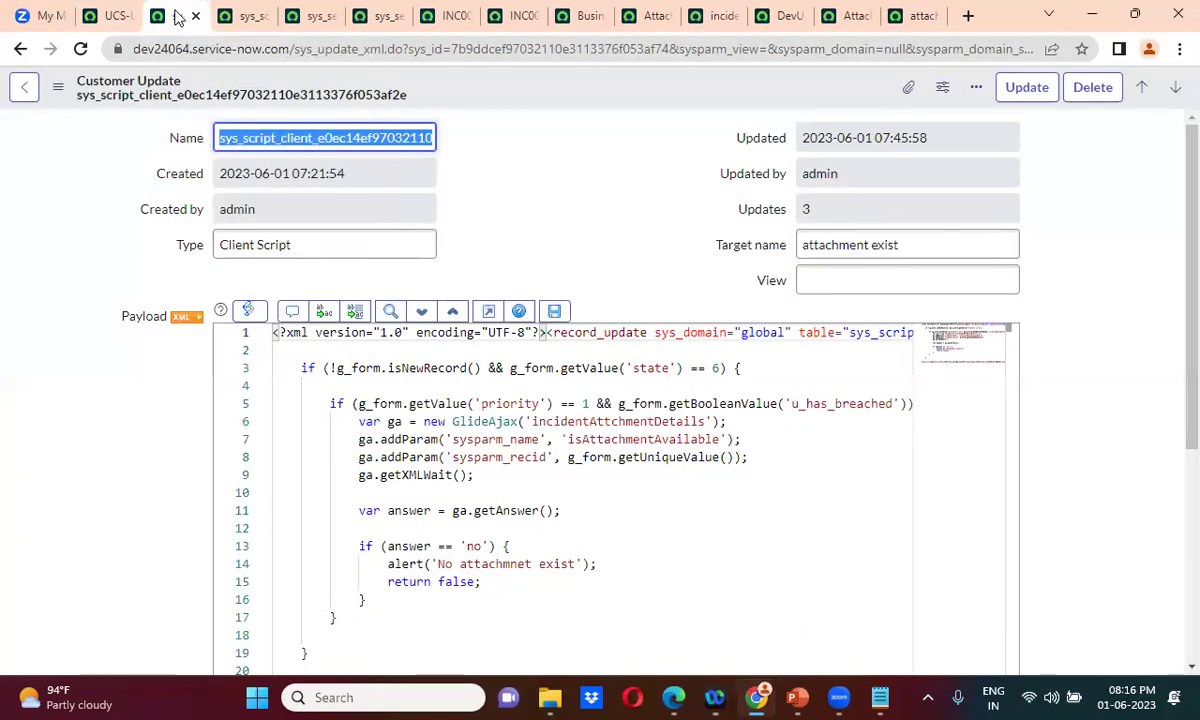
pyautogui.click(240, 12)
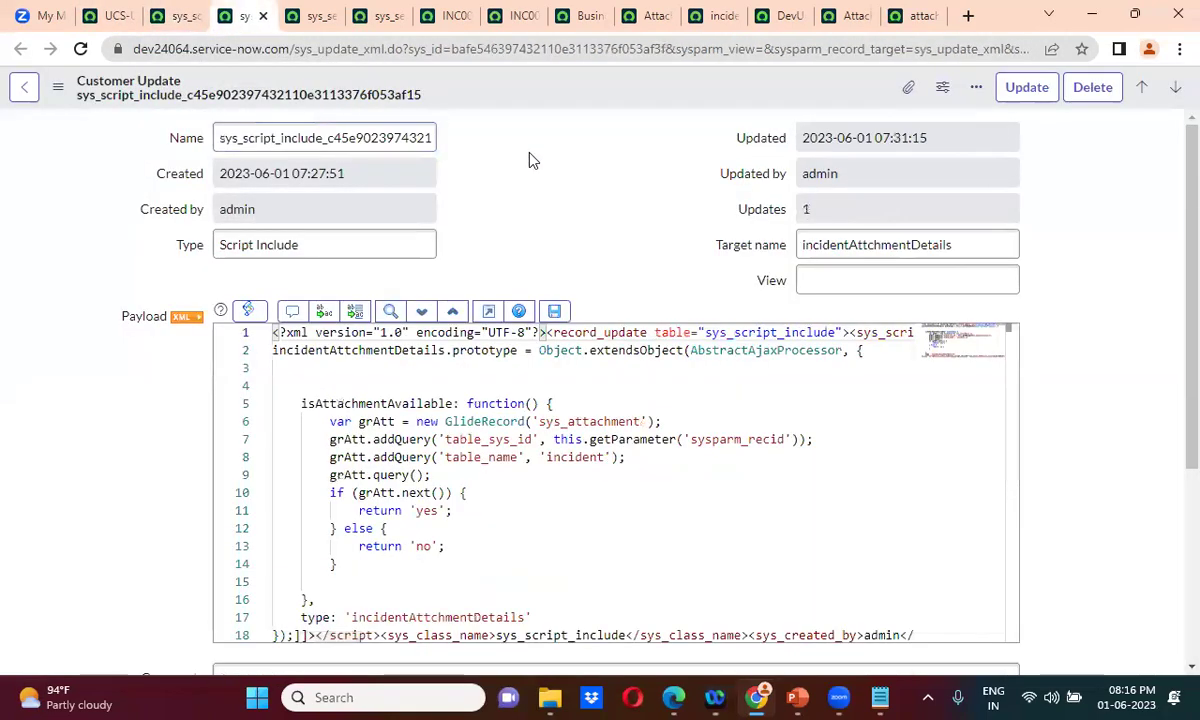
pyautogui.scroll(-3, 528, 155)
pyautogui.scroll(-2, 530, 150)
pyautogui.tripleClick(391, 467)
pyautogui.write('def')
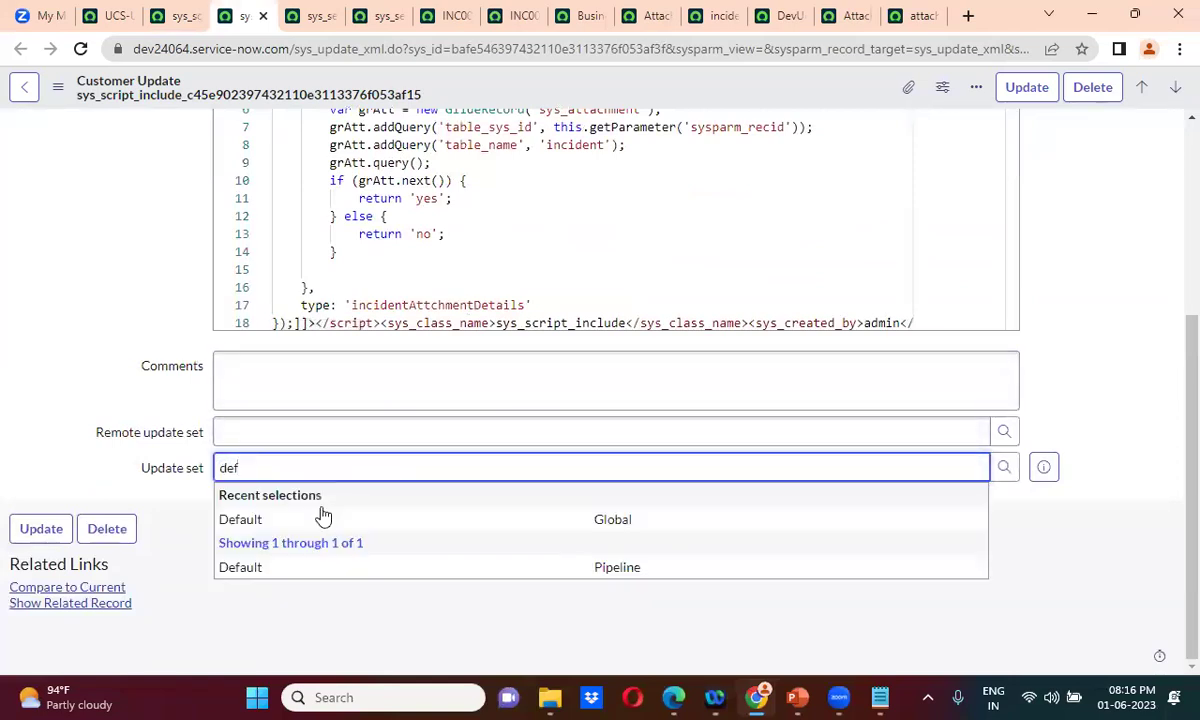
pyautogui.click(321, 517)
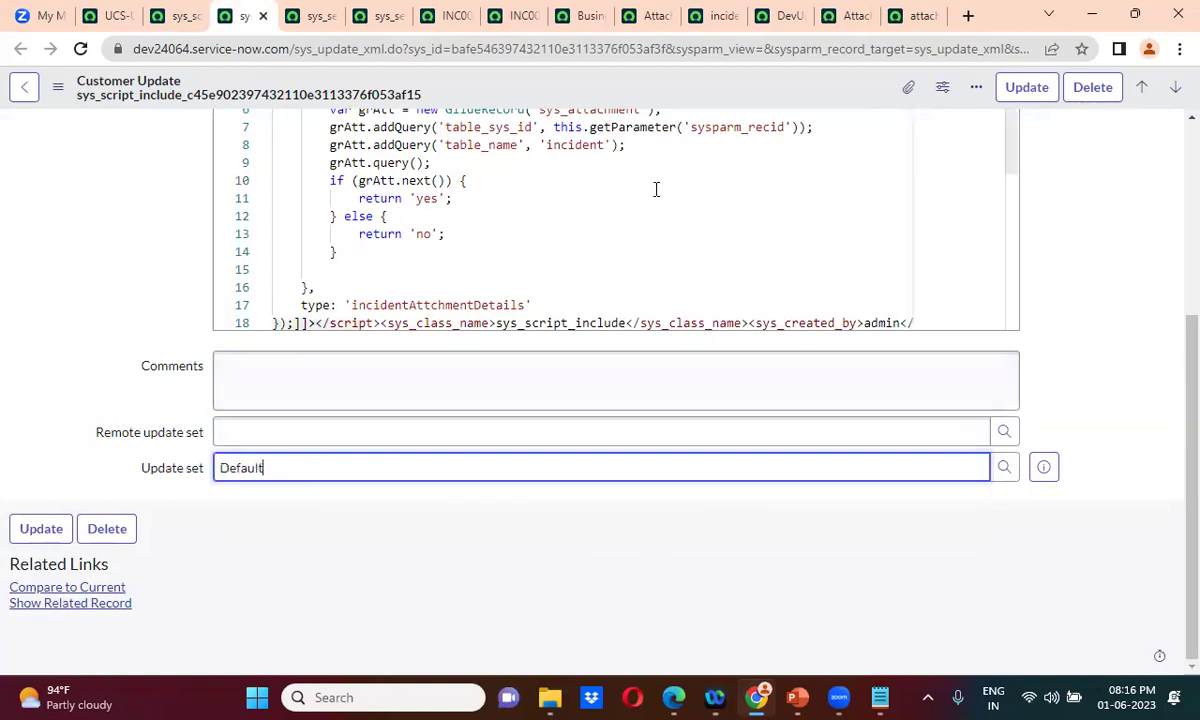
pyautogui.rightClick(613, 100)
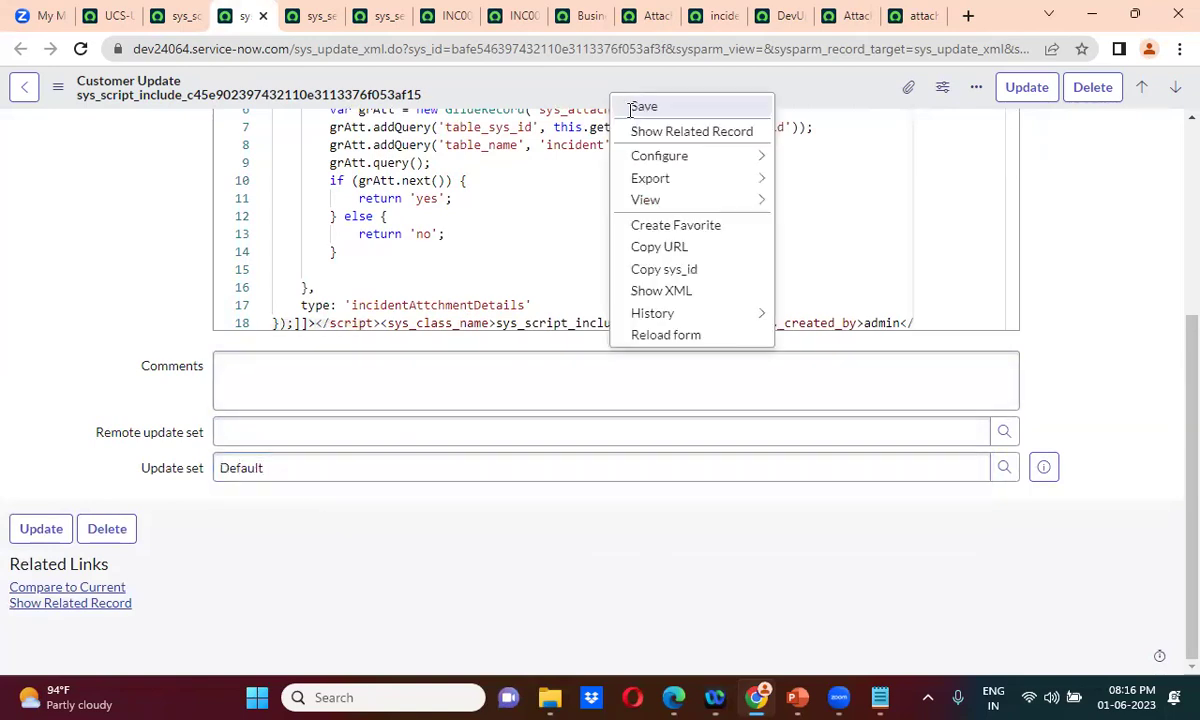
pyautogui.click(630, 108)
# - Move the access control customer update to the Default update set and save it
pyautogui.click(312, 16)
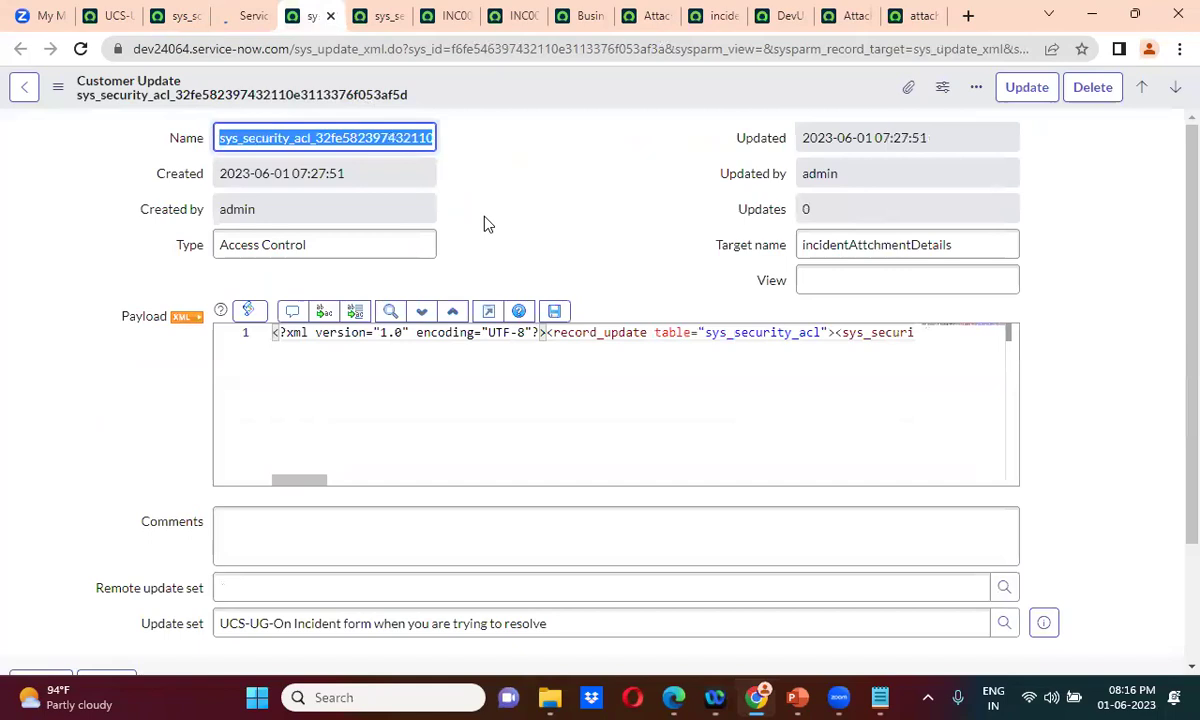
pyautogui.scroll(-3, 484, 224)
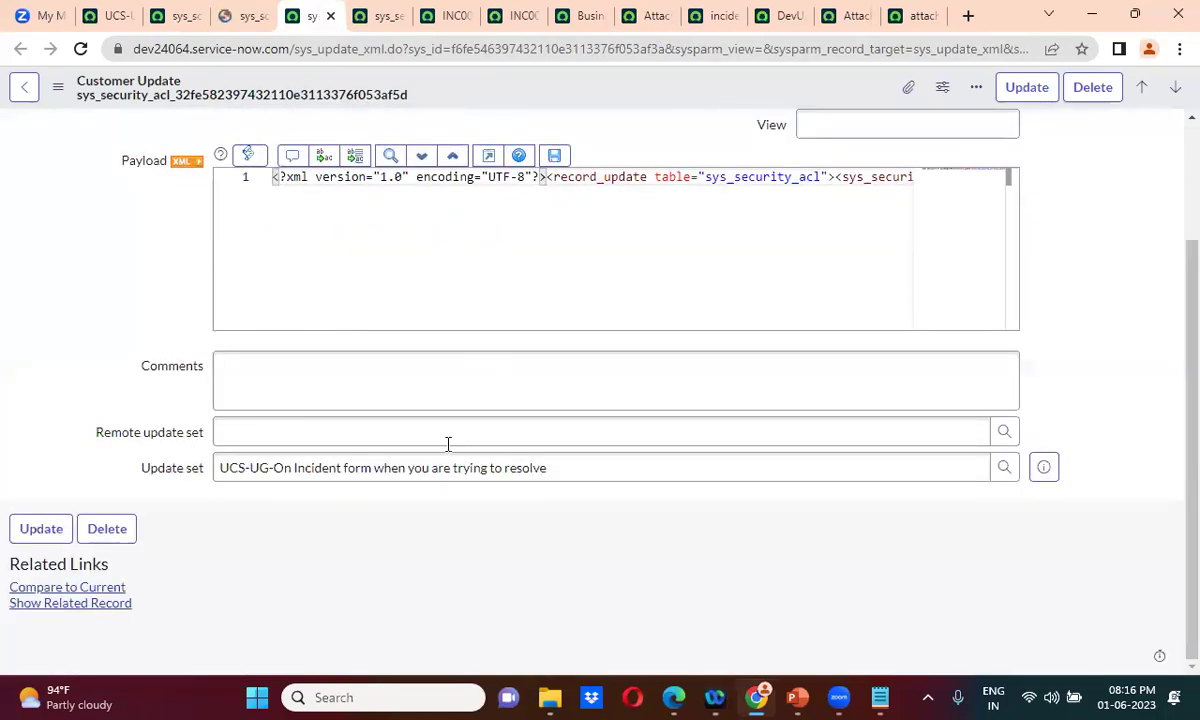
pyautogui.tripleClick(405, 477)
pyautogui.write('def')
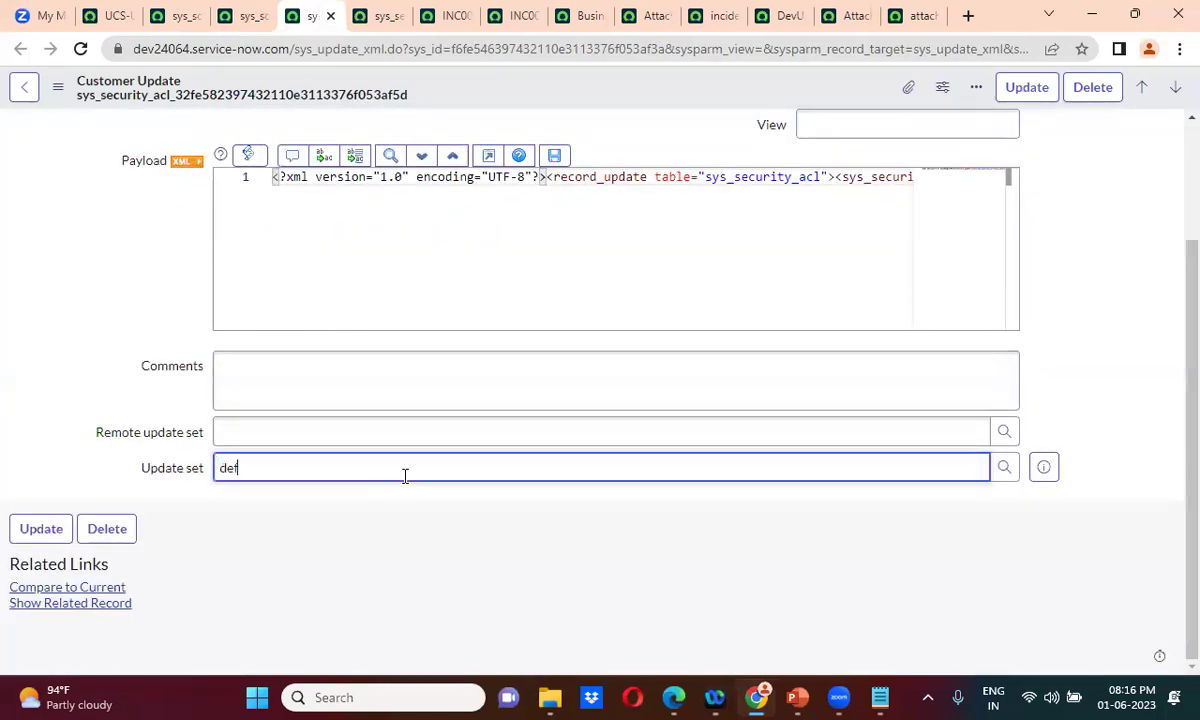
pyautogui.click(311, 517)
pyautogui.rightClick(596, 91)
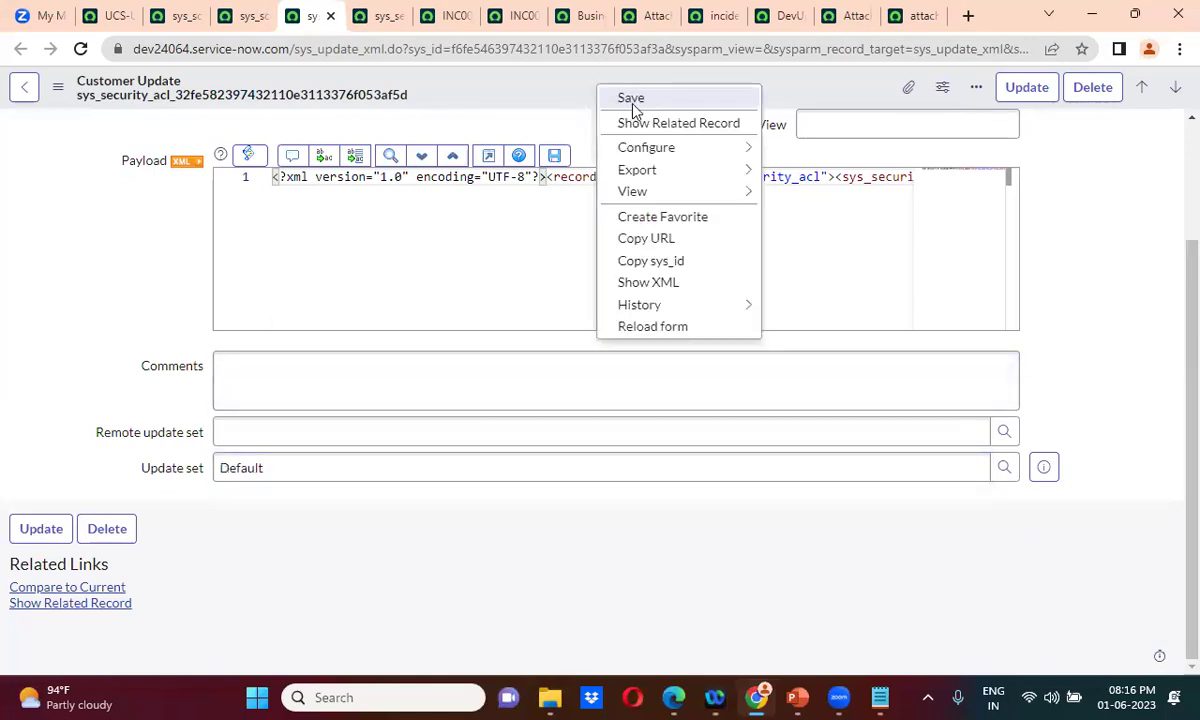
pyautogui.click(632, 98)
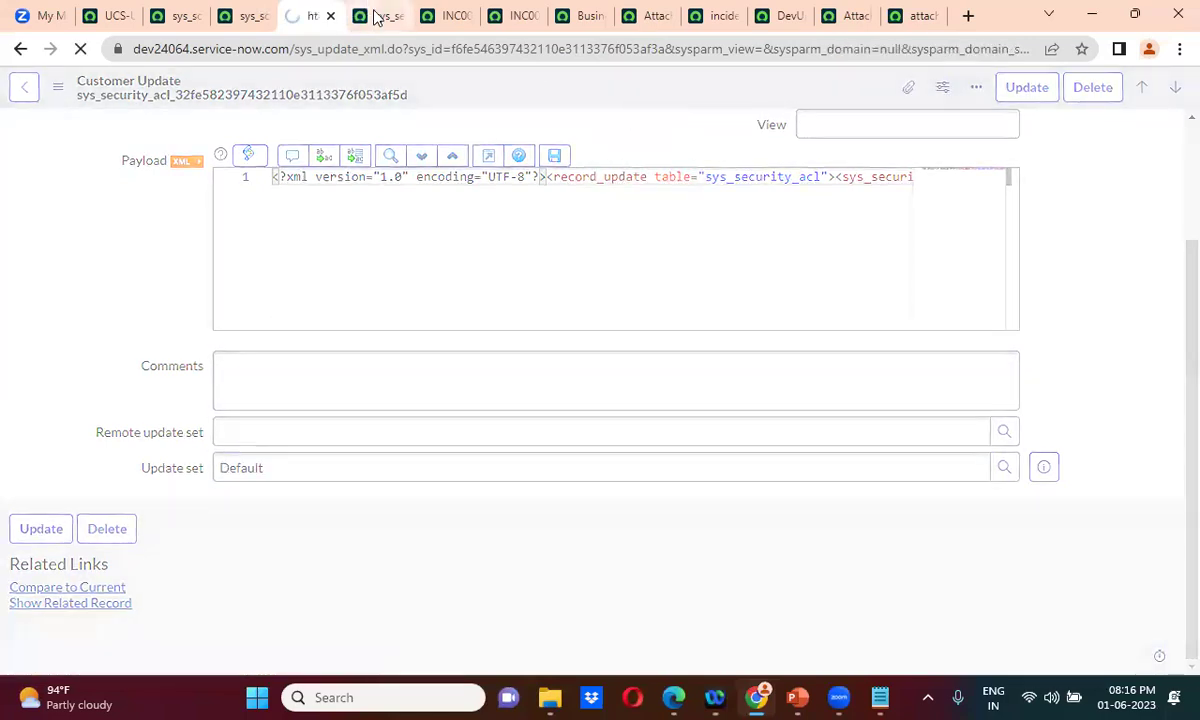
# - Move the access roles customer update to the Default update set and save it
pyautogui.click(375, 15)
pyautogui.click(546, 185)
pyautogui.scroll(-3, 549, 193)
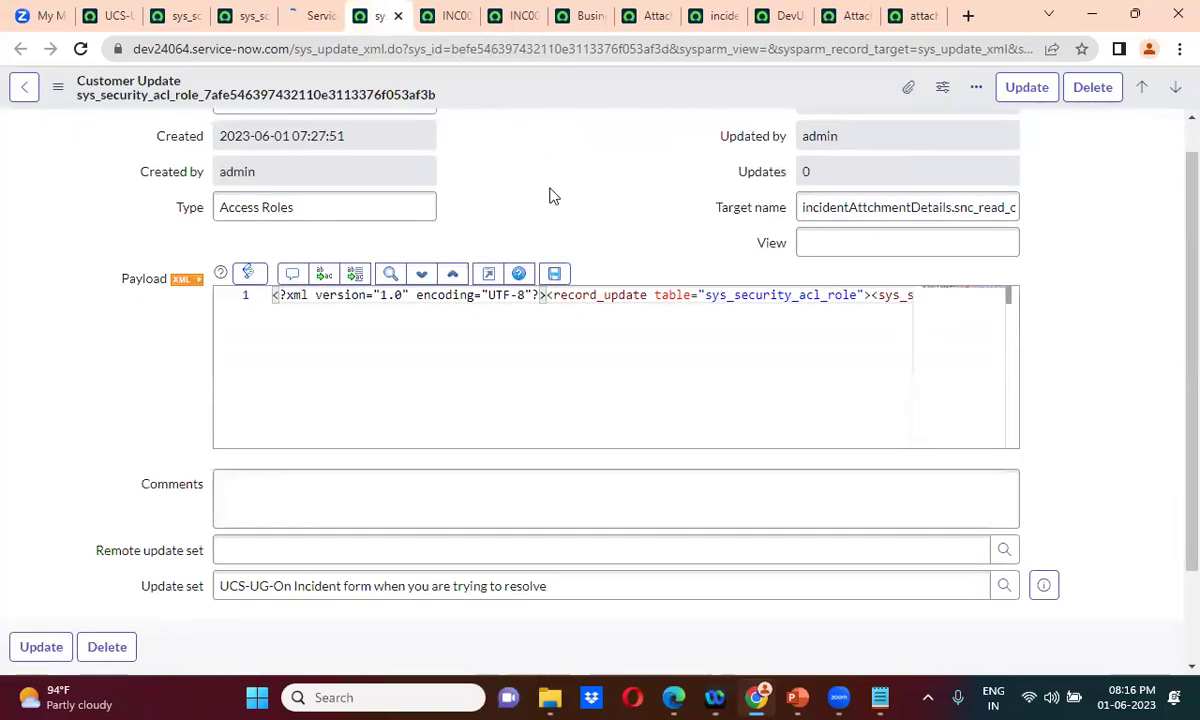
pyautogui.click(364, 463)
pyautogui.hotkey('ctrl', 'a')
pyautogui.write('def')
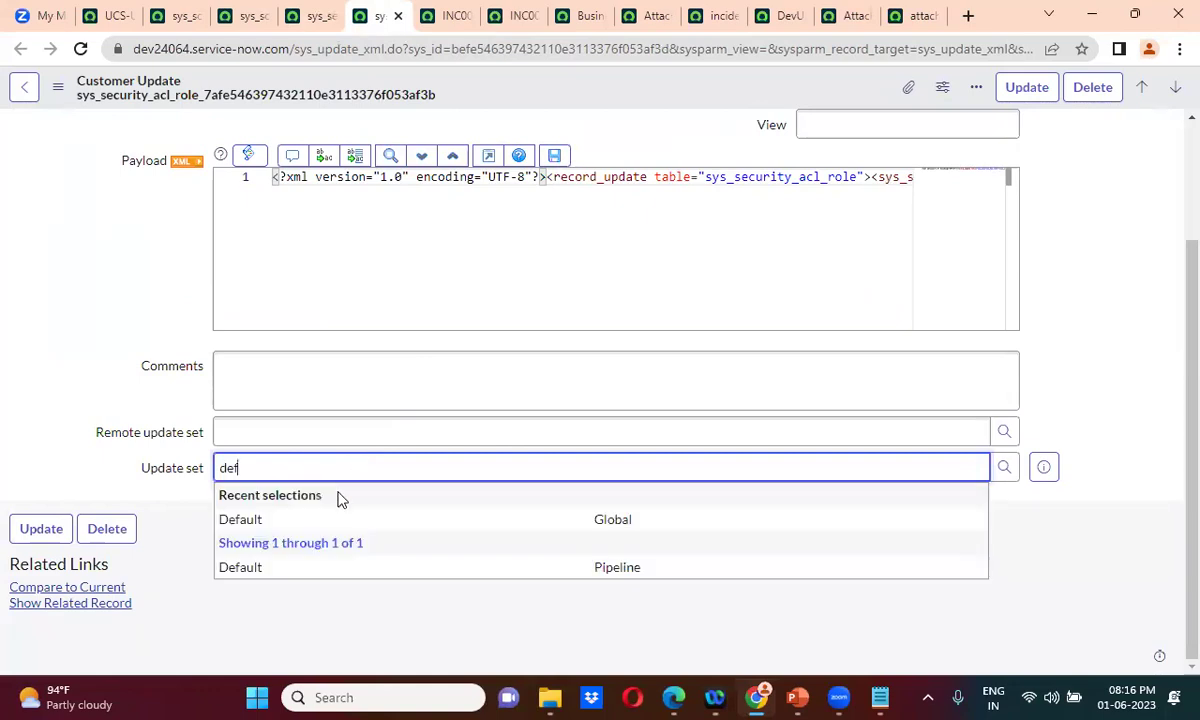
pyautogui.click(320, 521)
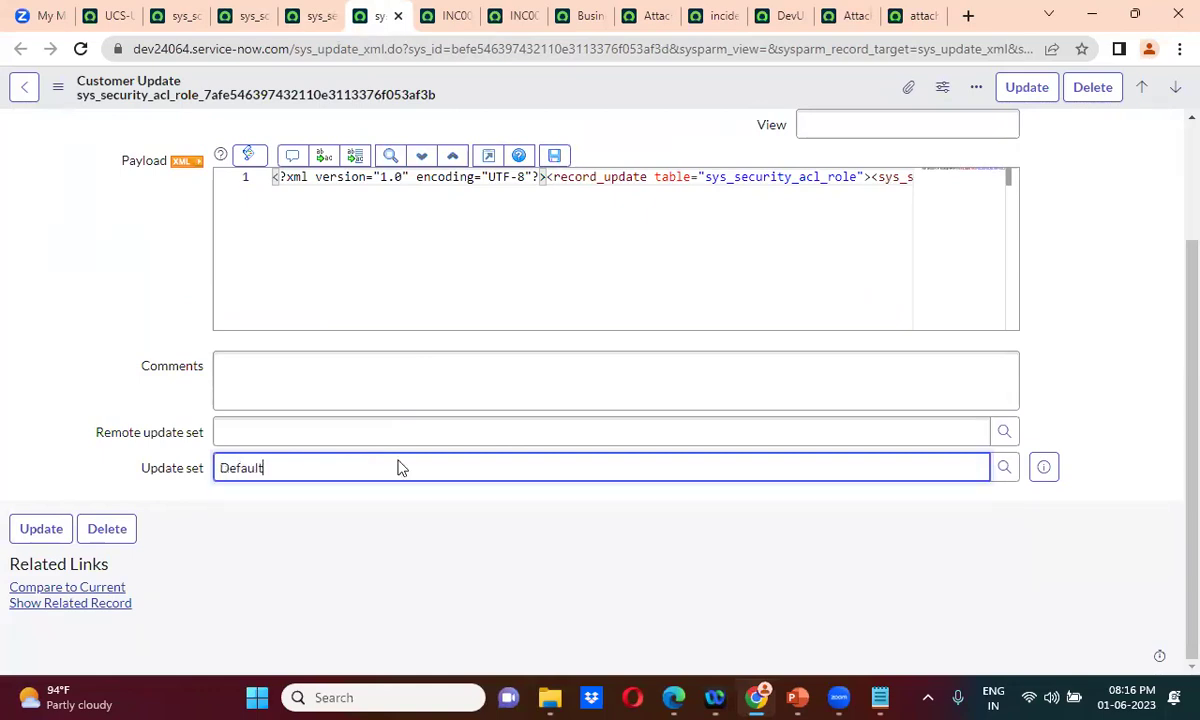
pyautogui.rightClick(591, 91)
pyautogui.click(626, 102)
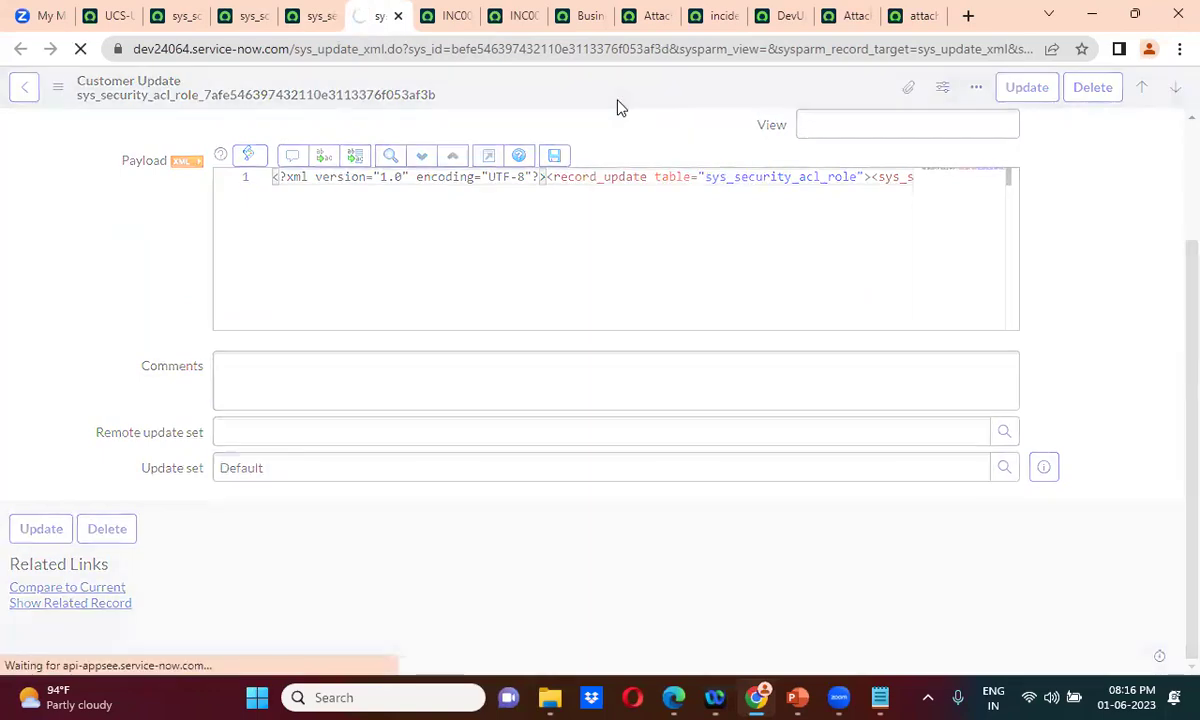
pyautogui.click(115, 20)
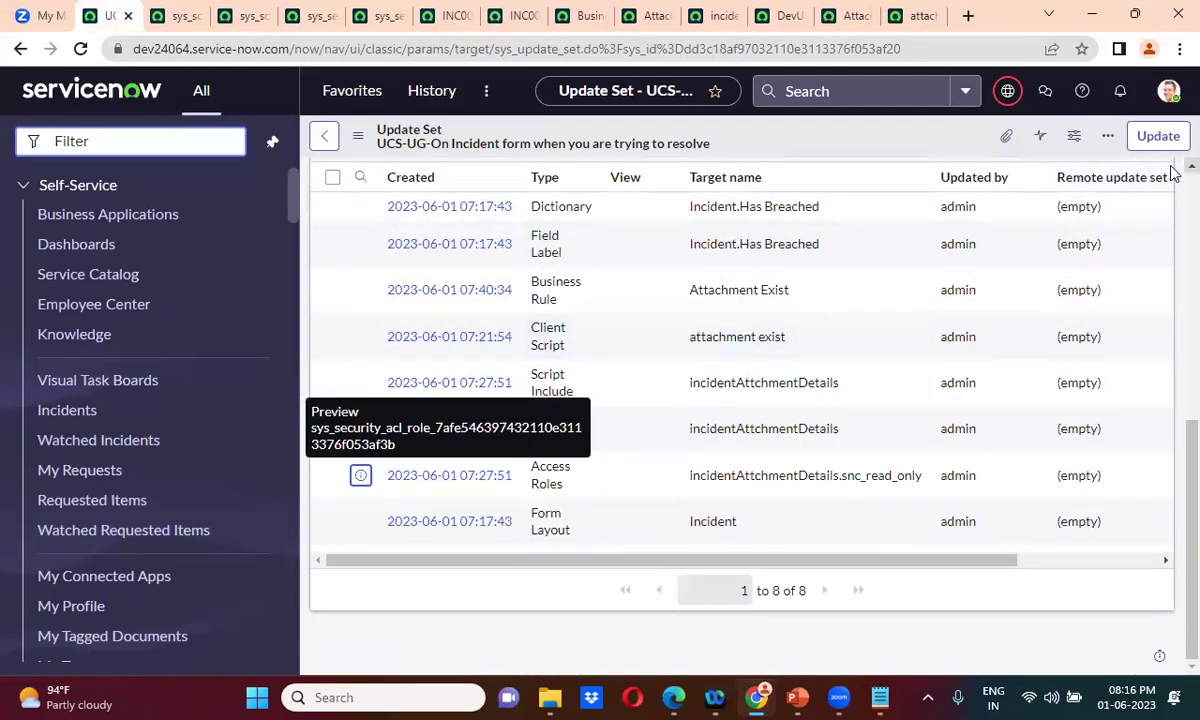
# - Reload the Customer Updates list, leaving 4: dictionary, field label, business rule, form layout
pyautogui.scroll(1, 1173, 173)
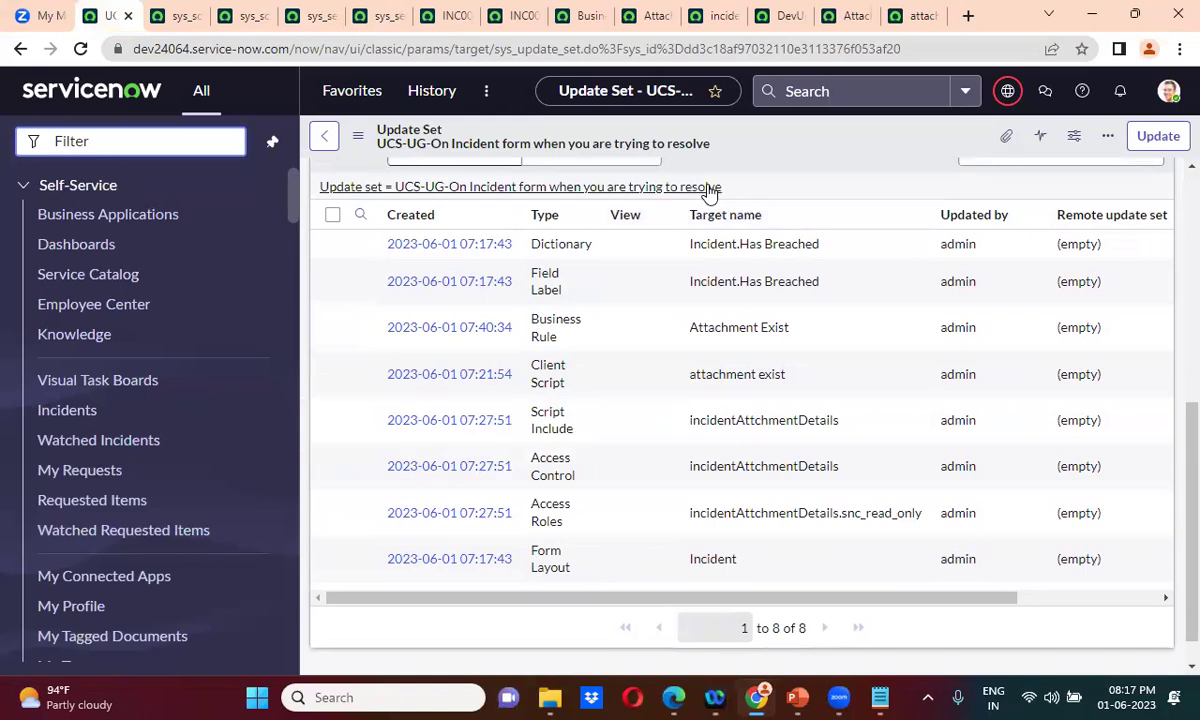
pyautogui.click(708, 188)
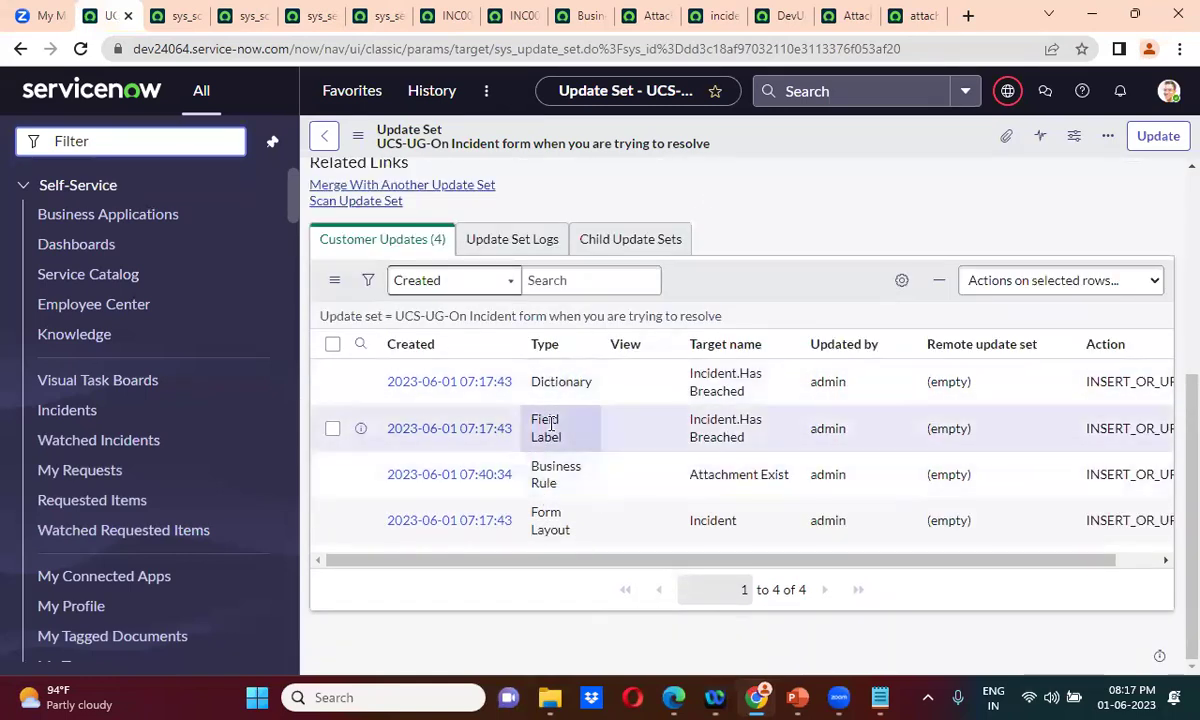
pyautogui.scroll(4, 1171, 190)
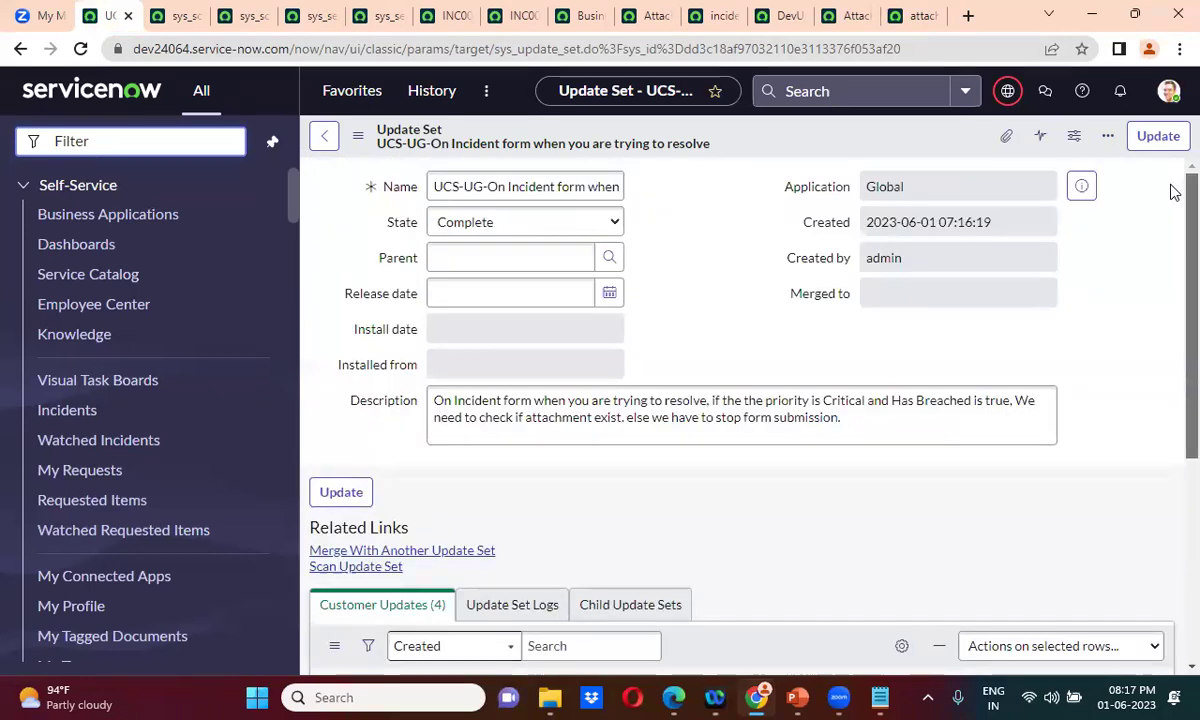
# - Save the UCS-UG update set in its Complete state
pyautogui.rightClick(813, 143)
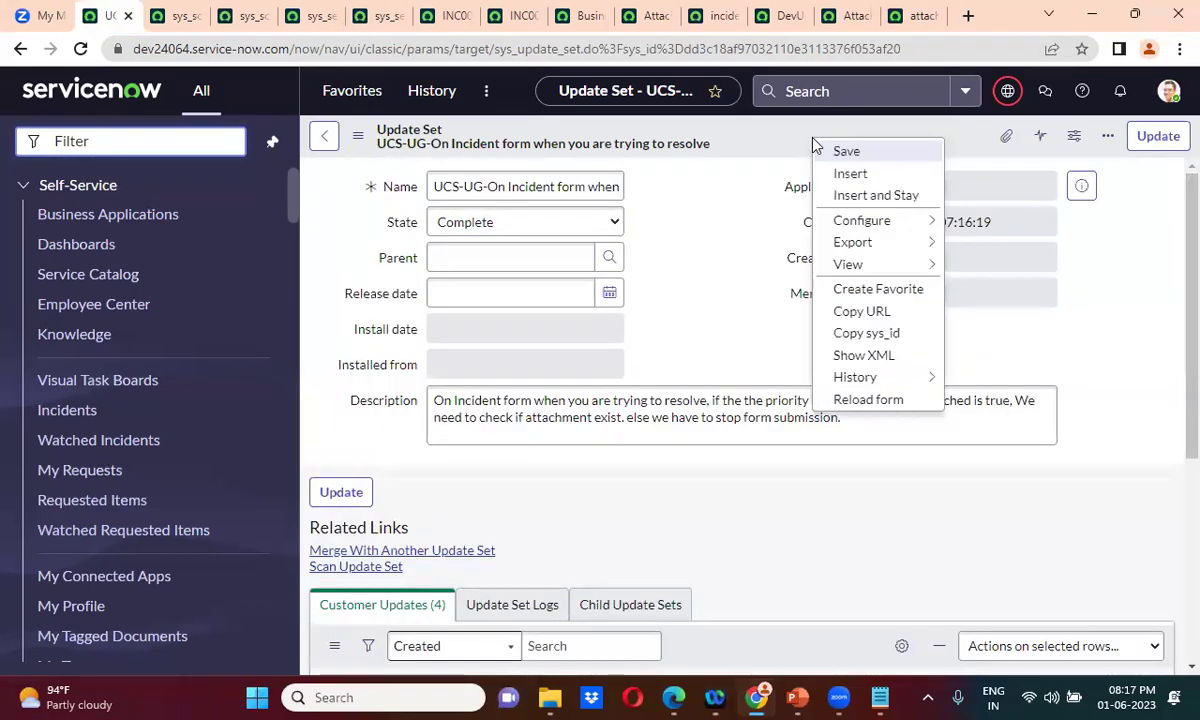
pyautogui.click(846, 152)
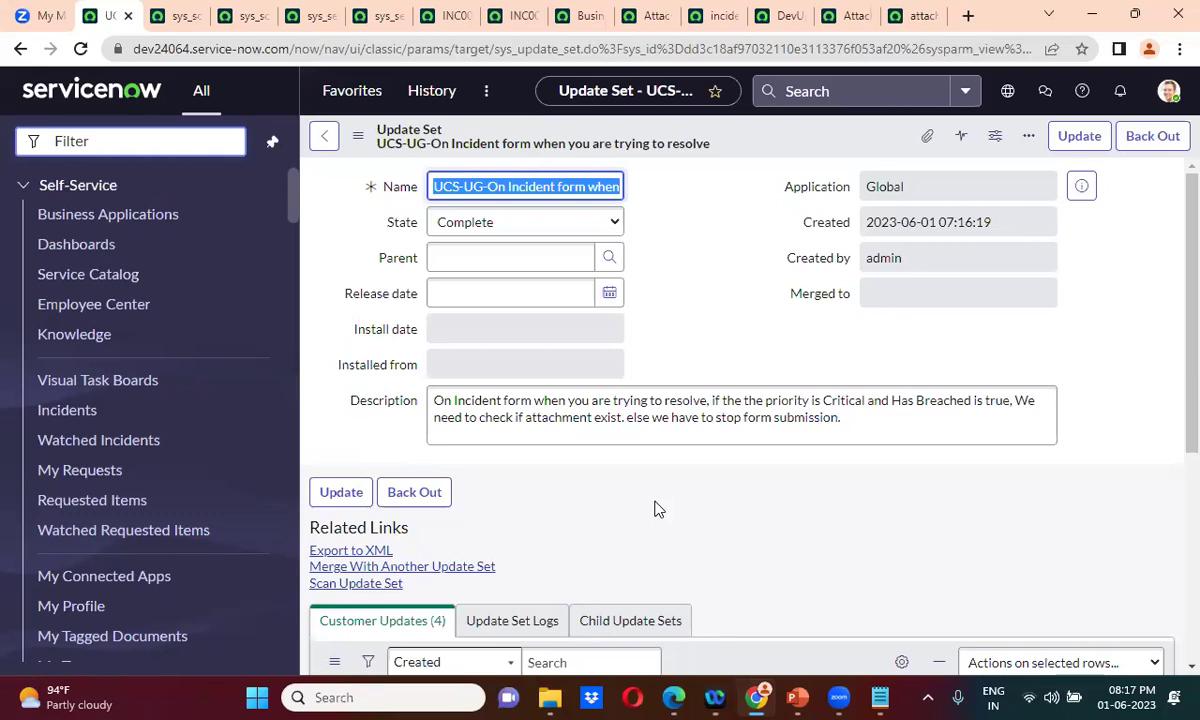
pyautogui.click(105, 140)
pyautogui.write('agil')
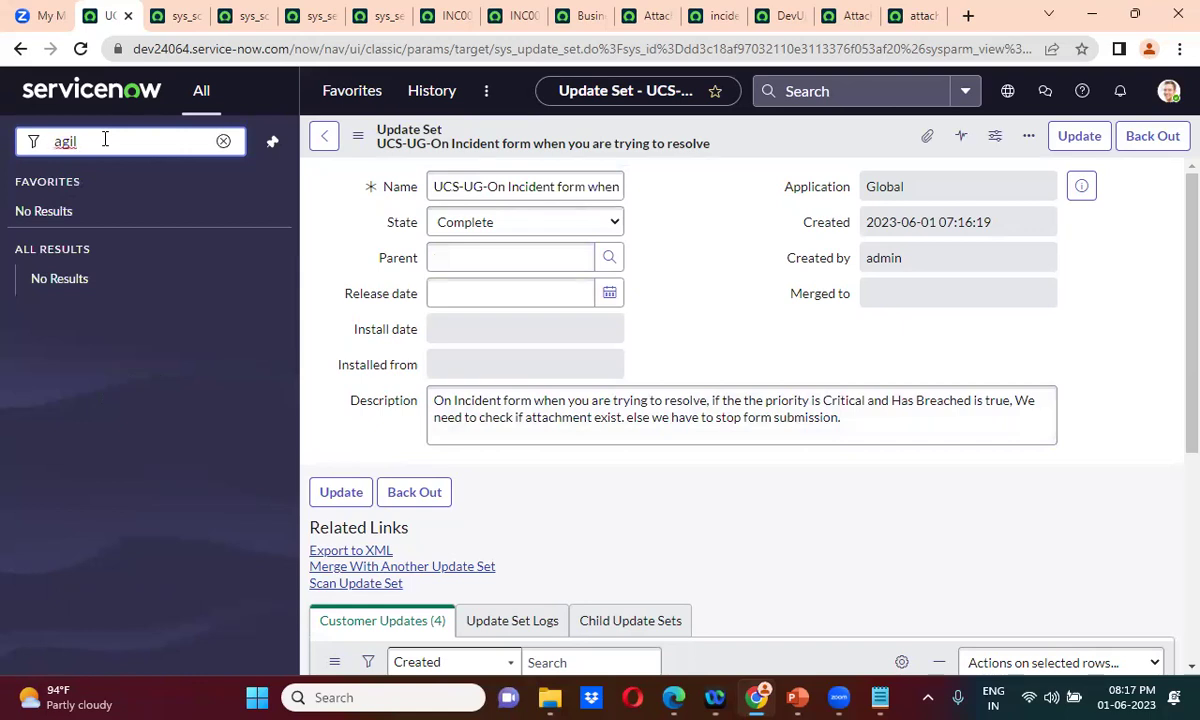
pyautogui.press('BackSpace')
pyautogui.press('BackSpace')
pyautogui.press('BackSpace')
pyautogui.press('BackSpace')
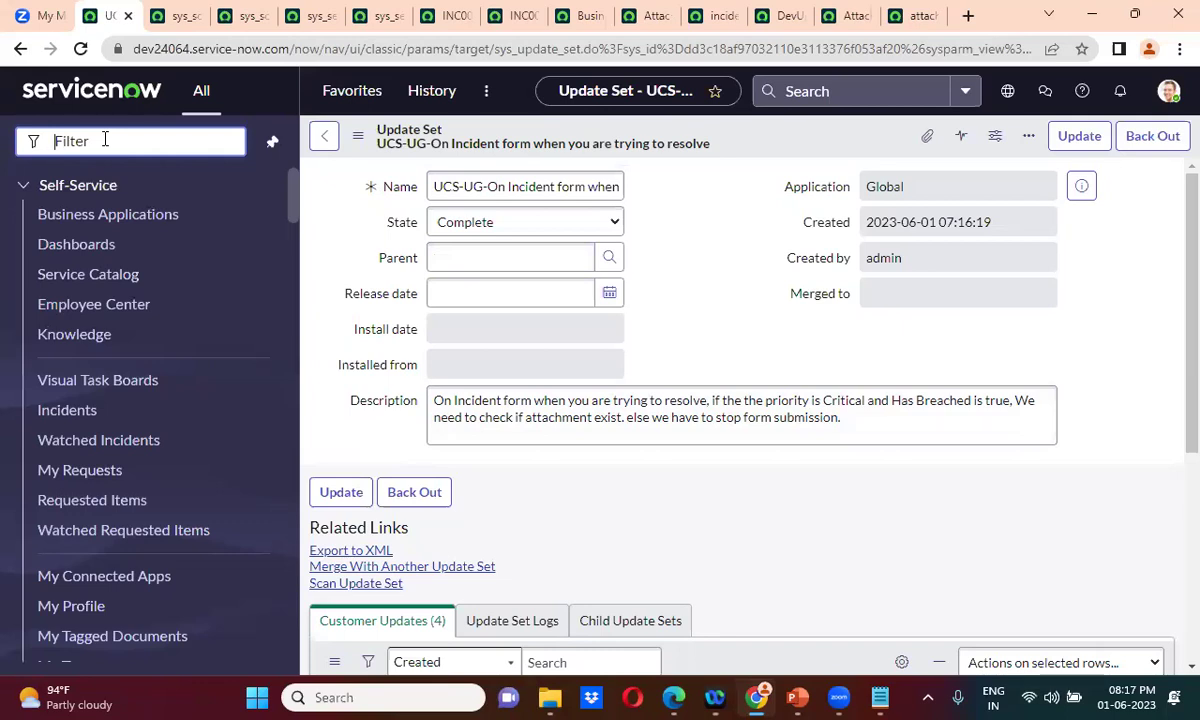
pyautogui.tripleClick(499, 180)
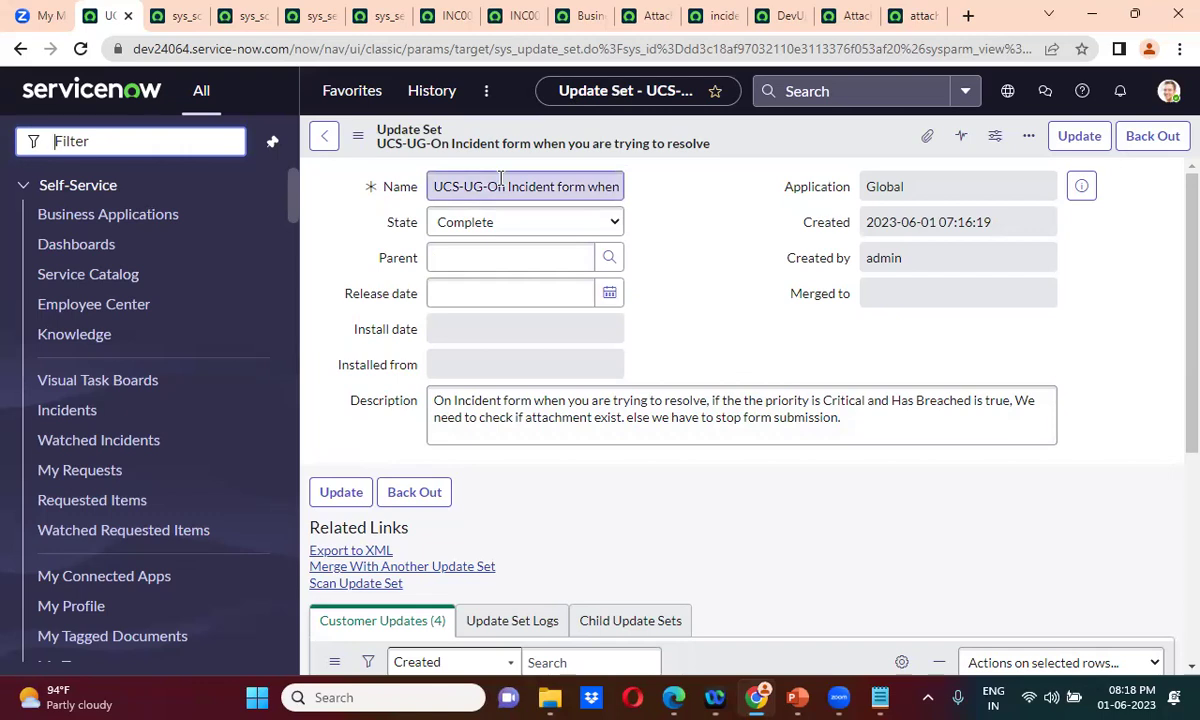